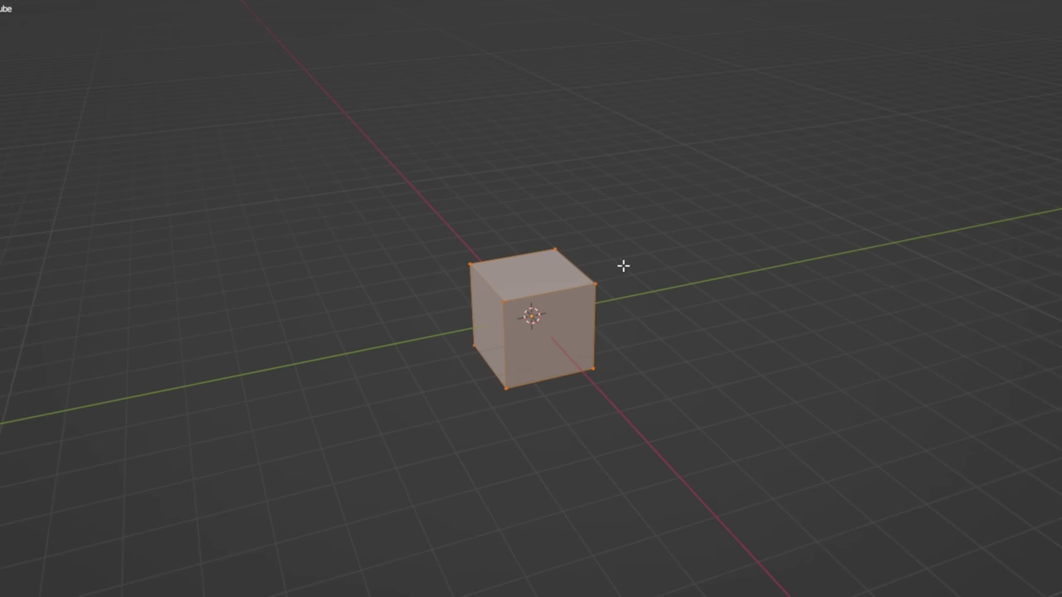
# Step: Delete the cube's extra geometry so only a single plane remains
pyautogui.press('x')
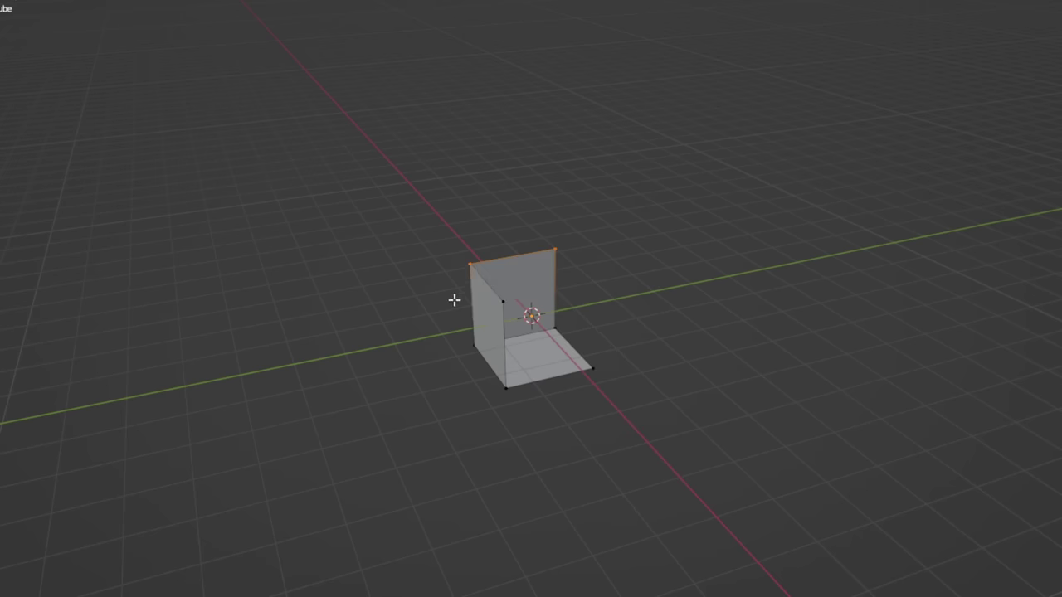
pyautogui.moveTo(668, 267); pyautogui.dragTo(429, 345)
pyautogui.moveTo(712, 334); pyautogui.dragTo(498, 406)
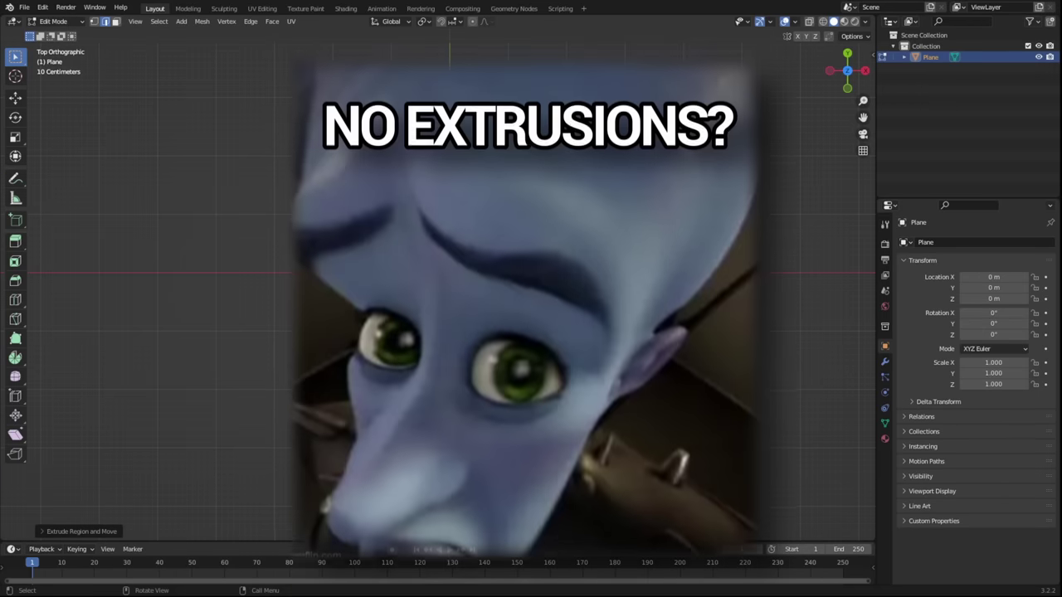
pyautogui.press('Escape')
# Step: Stretch the plane along X to 2.636
pyautogui.press('s')
pyautogui.press('x')
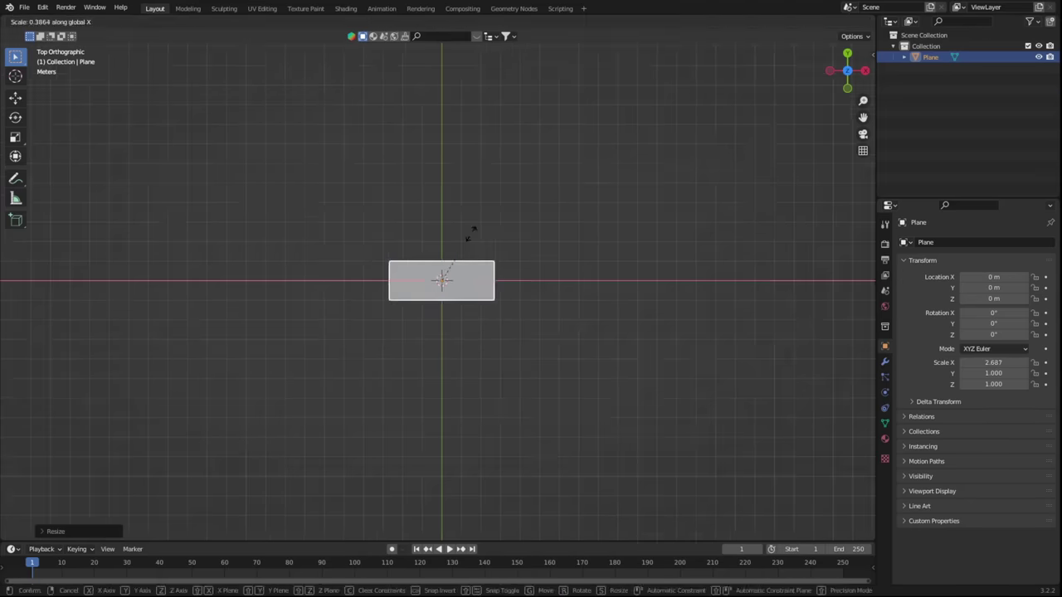
pyautogui.click(576, 277)
pyautogui.press('Tab')
pyautogui.moveTo(576, 276); pyautogui.dragTo(471, 254, button='middle')
# Step: Add loop cuts, then bend the plane into a tapered curved strip with proportional editing
pyautogui.hotkey('ctrl', 'r')
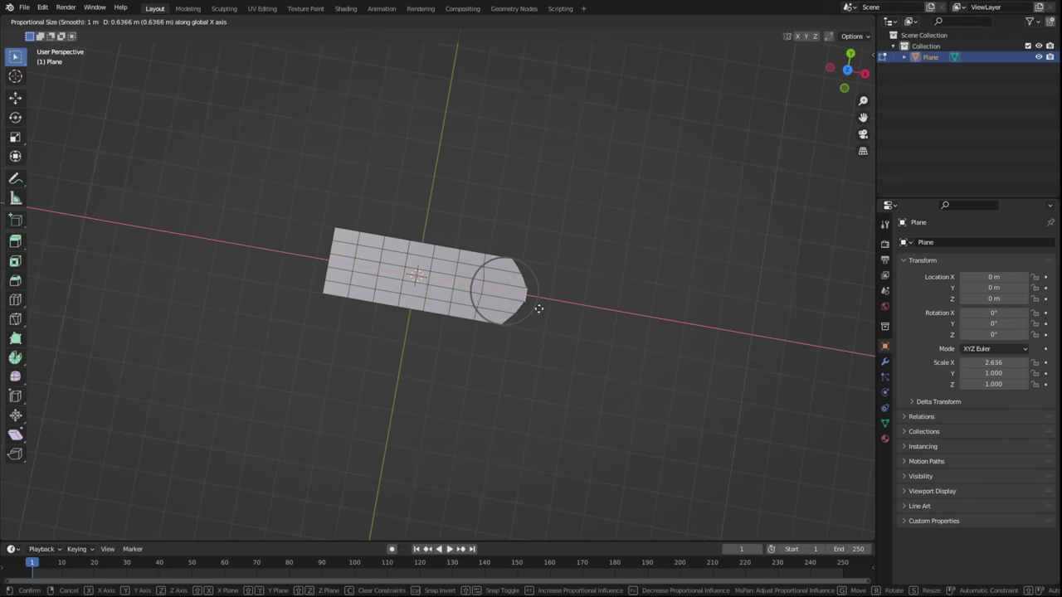
pyautogui.scroll(5, 450, 194)
pyautogui.click(451, 194)
pyautogui.moveTo(450, 194); pyautogui.dragTo(490, 239, button='middle')
pyautogui.press('g')
pyautogui.click(590, 234)
pyautogui.press('Tab')
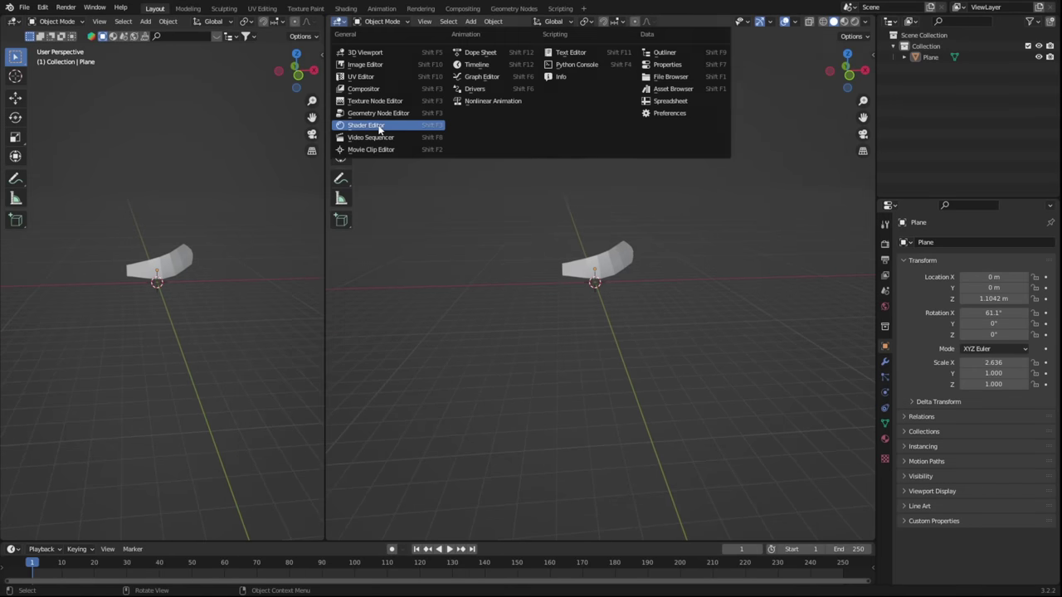
# Step: Make the right area a Shader Editor and create a new material for the plane
pyautogui.click(379, 125)
pyautogui.click(635, 22)
pyautogui.press('Home')
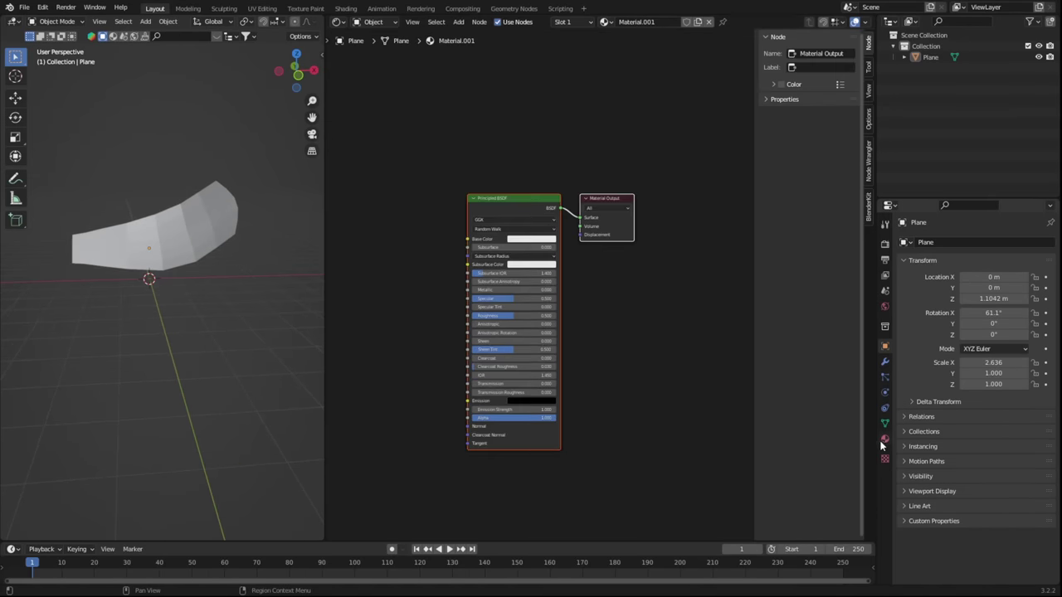
pyautogui.click(884, 438)
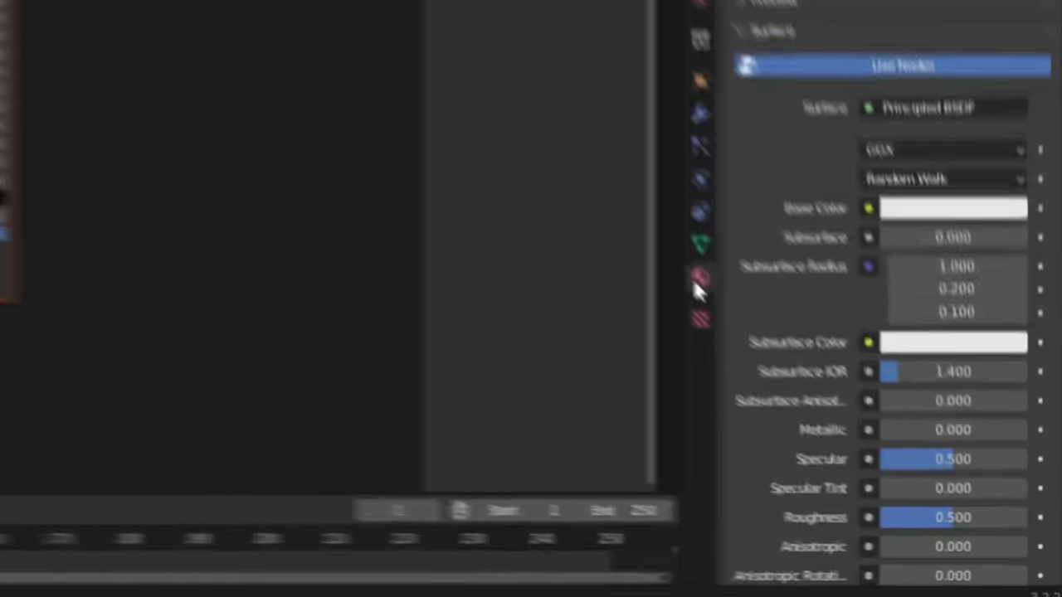
pyautogui.scroll(-10, 705, 415)
pyautogui.click(710, 466)
pyautogui.scroll(-6, 713, 469)
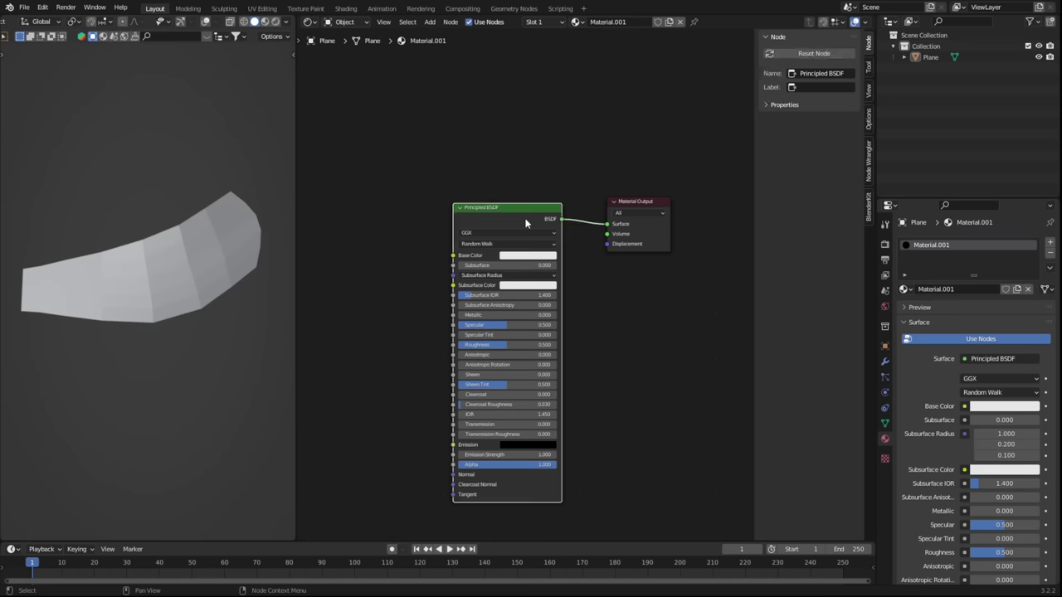
# Step: Replace Principled BSDF with Transparent BSDF and Emission through a Mix Shader into Surface
pyautogui.press('x')
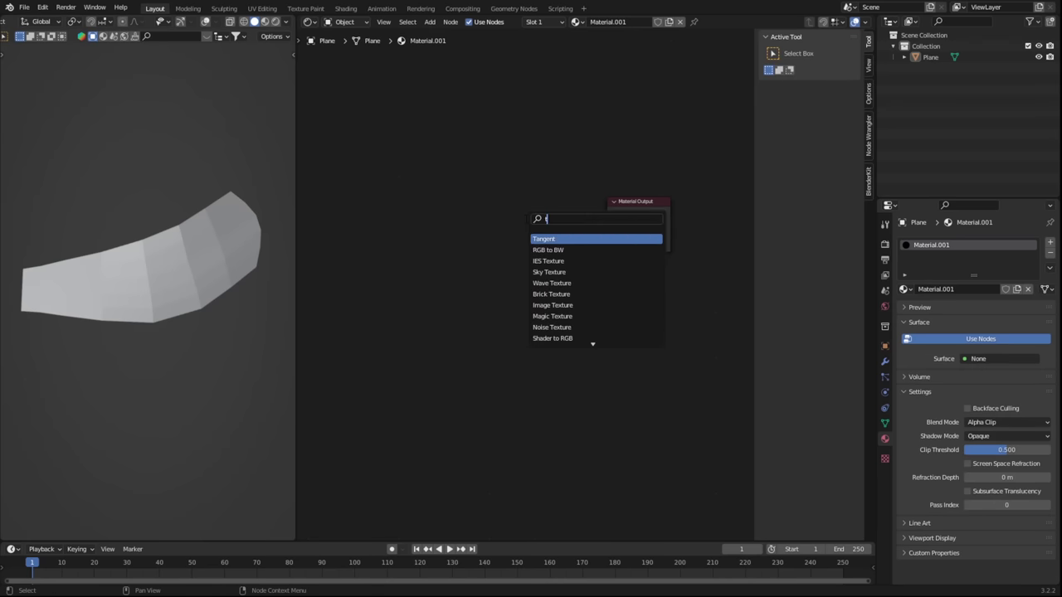
pyautogui.write('sp')
pyautogui.press('Return')
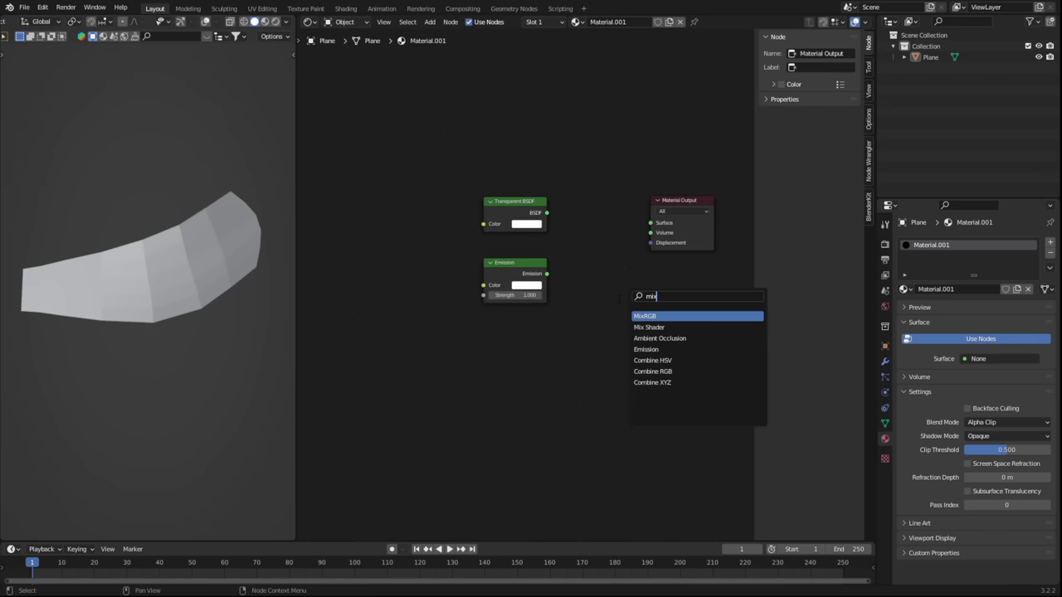
pyautogui.press('Down')
pyautogui.press('Return')
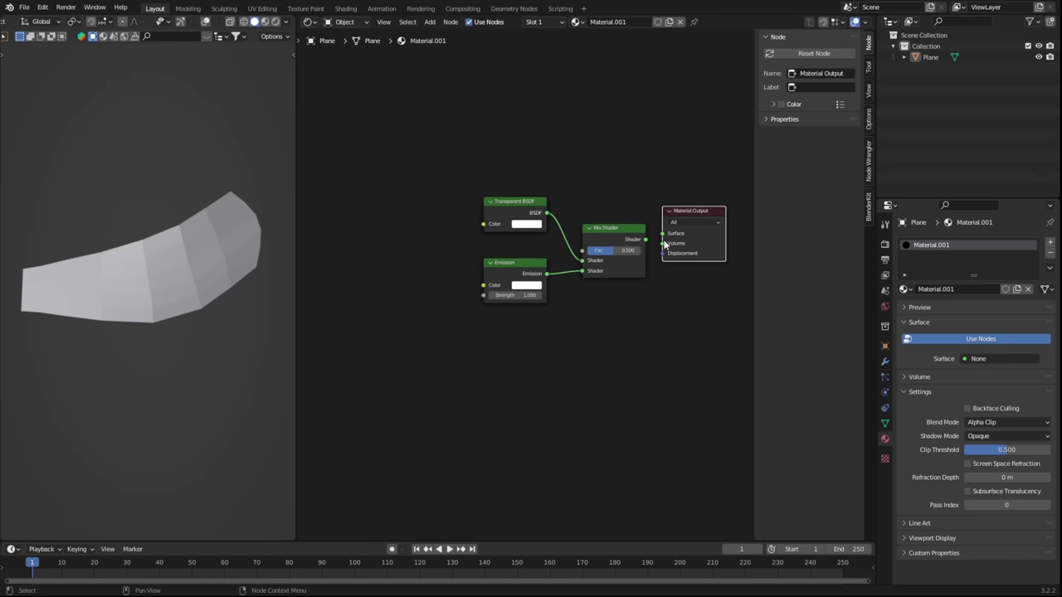
pyautogui.moveTo(665, 243); pyautogui.dragTo(664, 245)
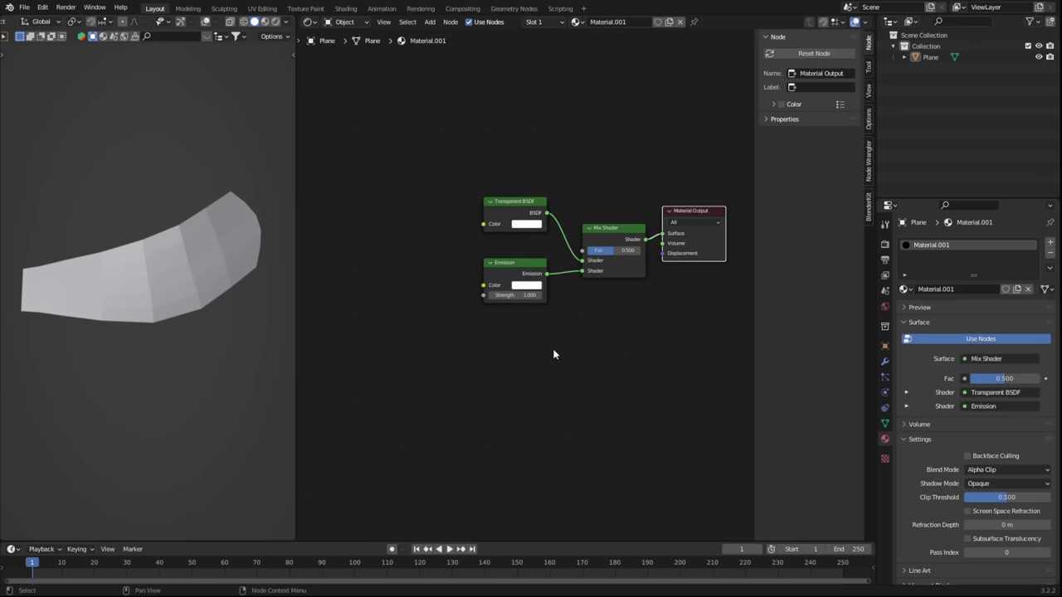
# Step: Add UV Texture Coordinate and Mapping to Emission, converting the Image Texture into Separate XYZ
pyautogui.click(517, 269)
pyautogui.hotkey('ctrl', 'z')
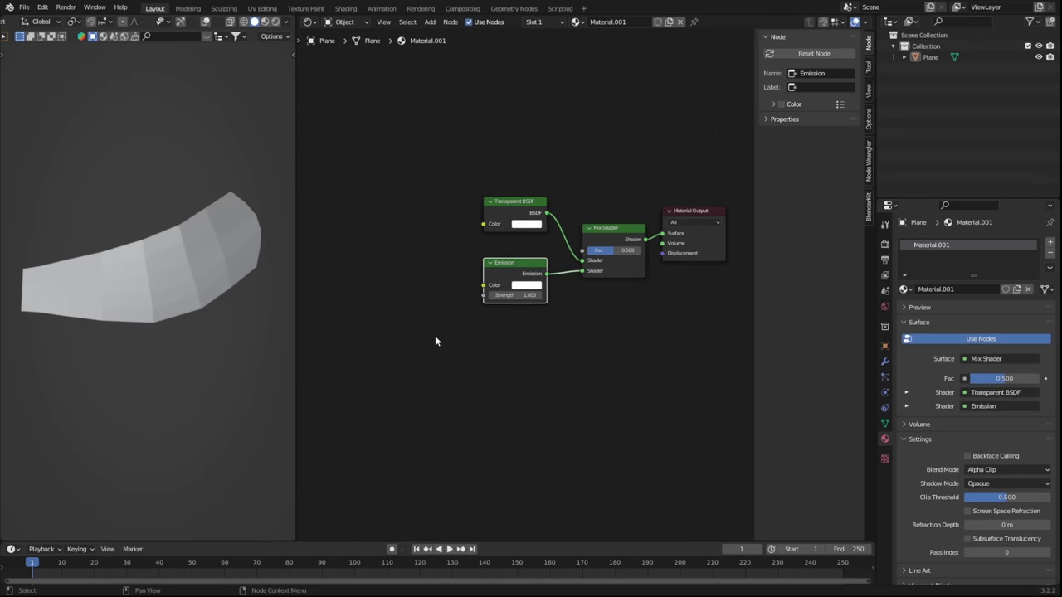
pyautogui.hotkey('ctrl', 't')
pyautogui.moveTo(493, 412); pyautogui.dragTo(648, 378, button='middle')
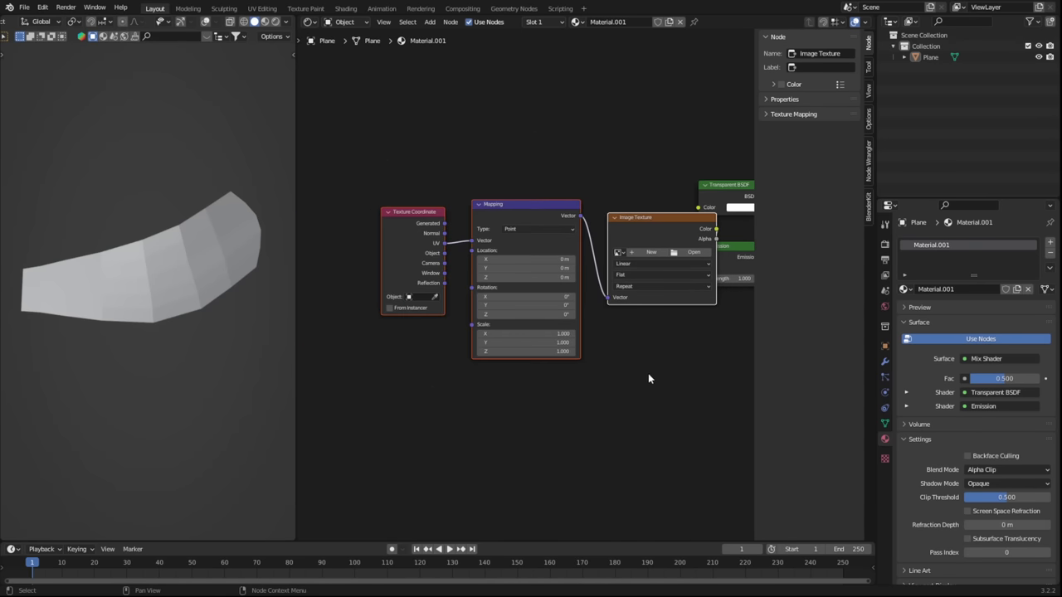
pyautogui.moveTo(535, 214); pyautogui.dragTo(461, 215, button='middle')
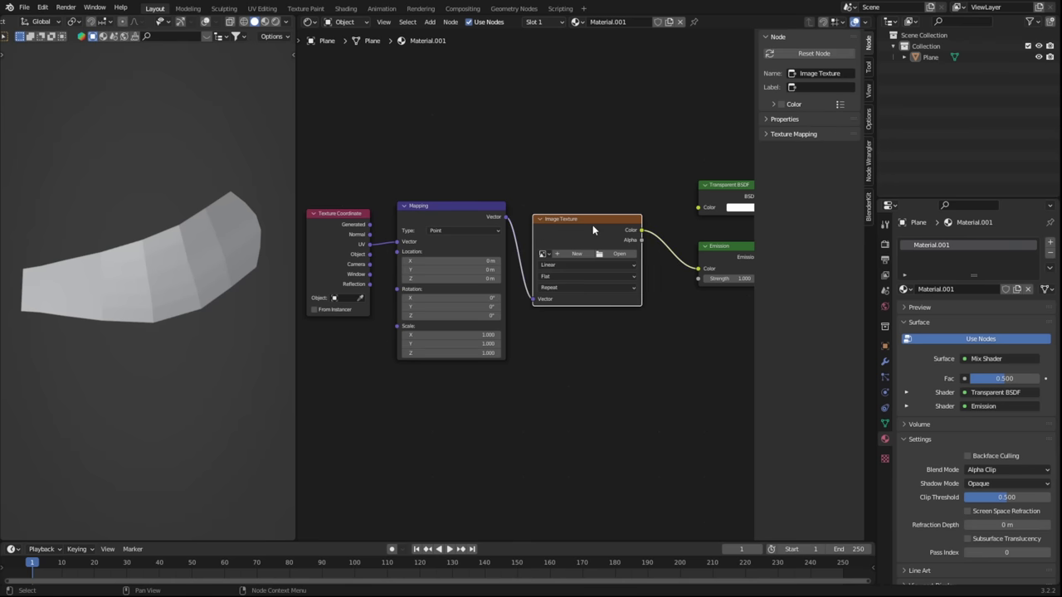
pyautogui.hotkey('shift', 's')
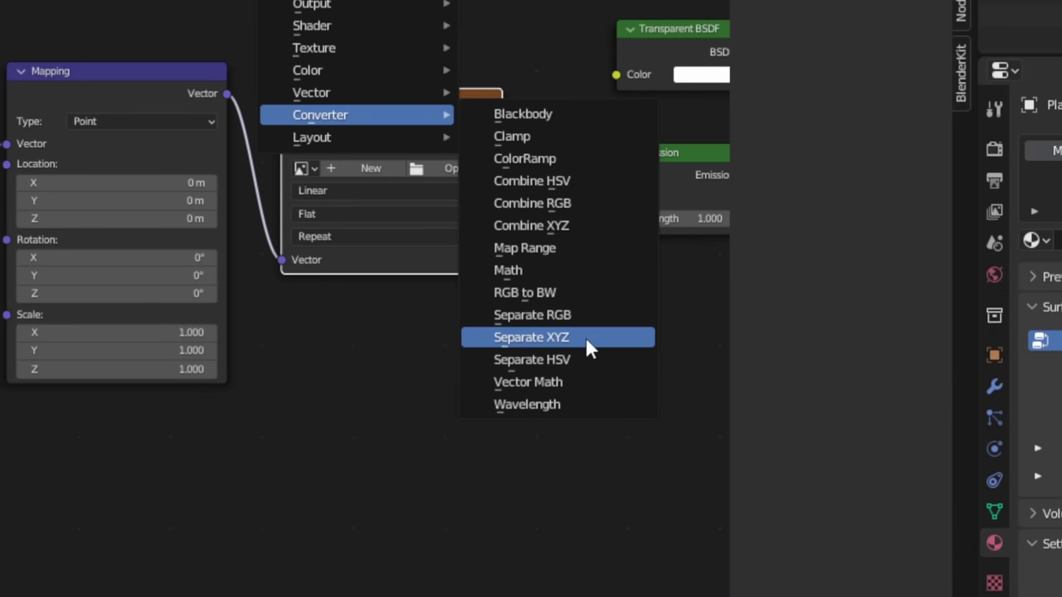
pyautogui.click(585, 337)
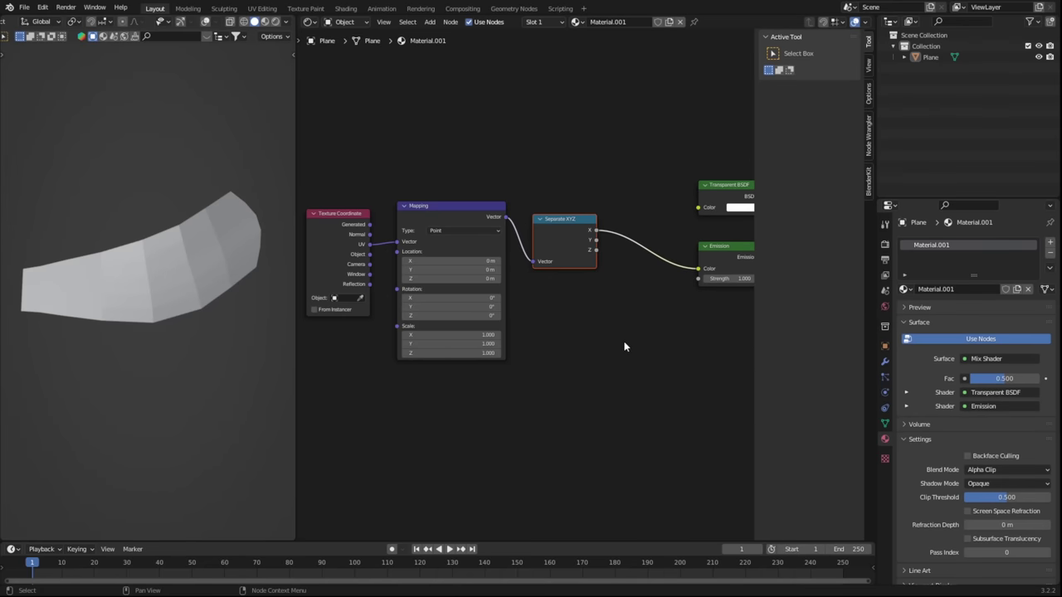
pyautogui.moveTo(623, 343); pyautogui.dragTo(557, 340, button='middle')
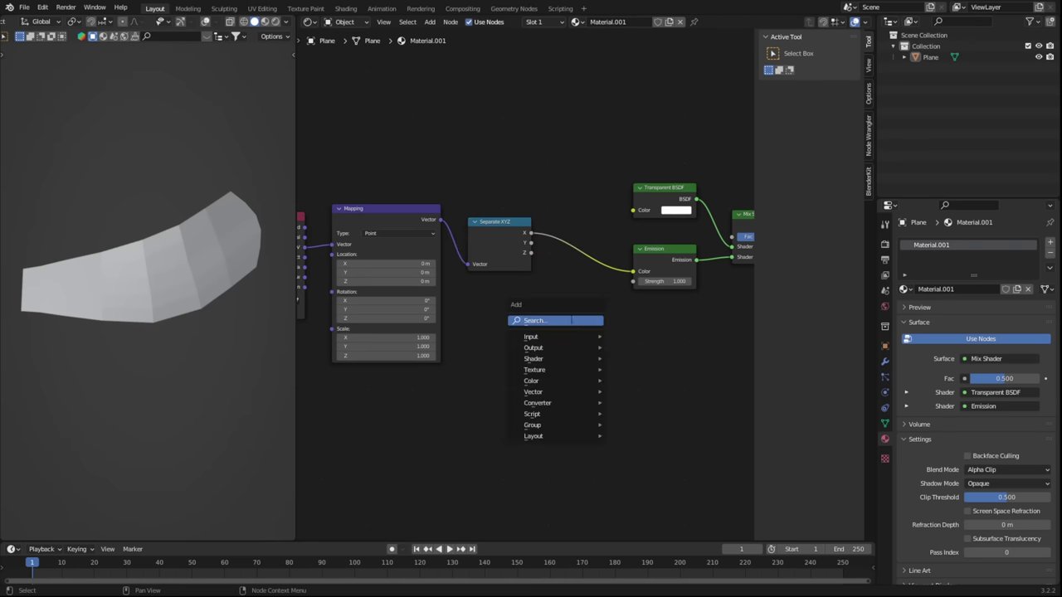
# Step: Drop a ColorRamp onto the Separate XYZ–Emission link and change the viewport shading
pyautogui.write('colour')
pyautogui.press('Return')
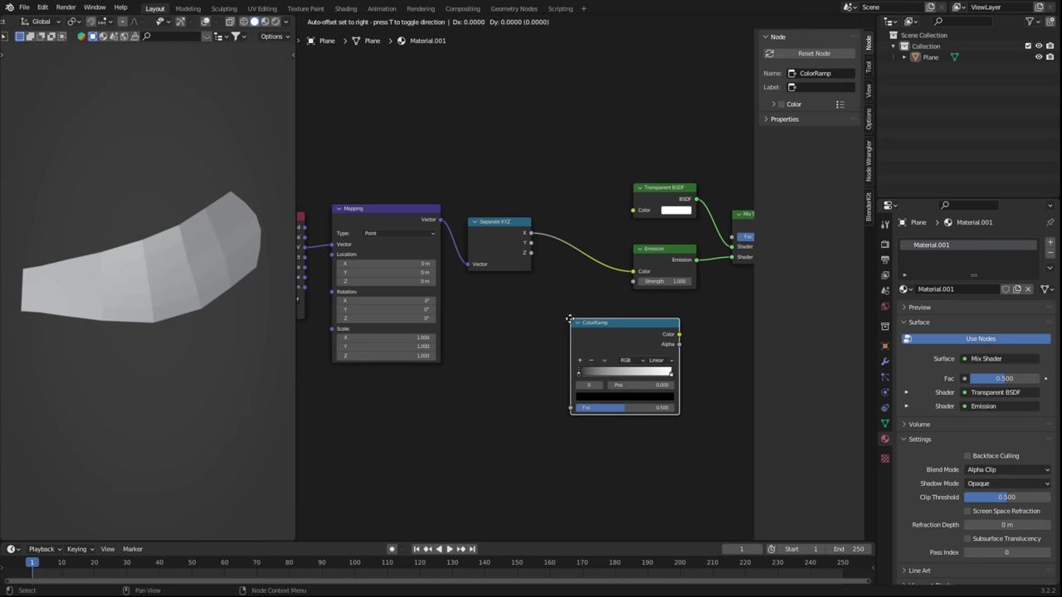
pyautogui.click(548, 276)
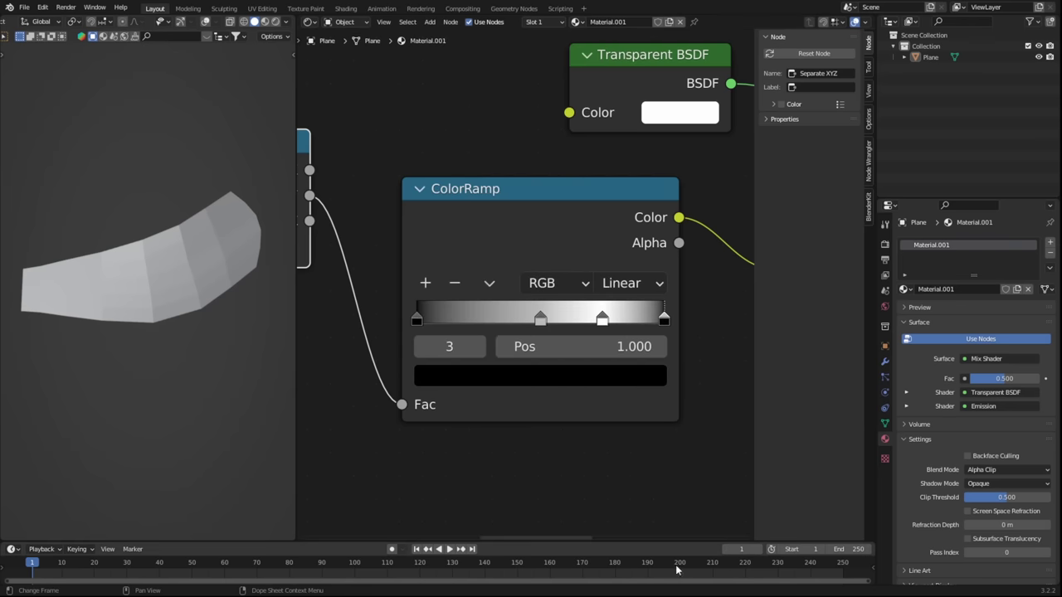
pyautogui.click(276, 21)
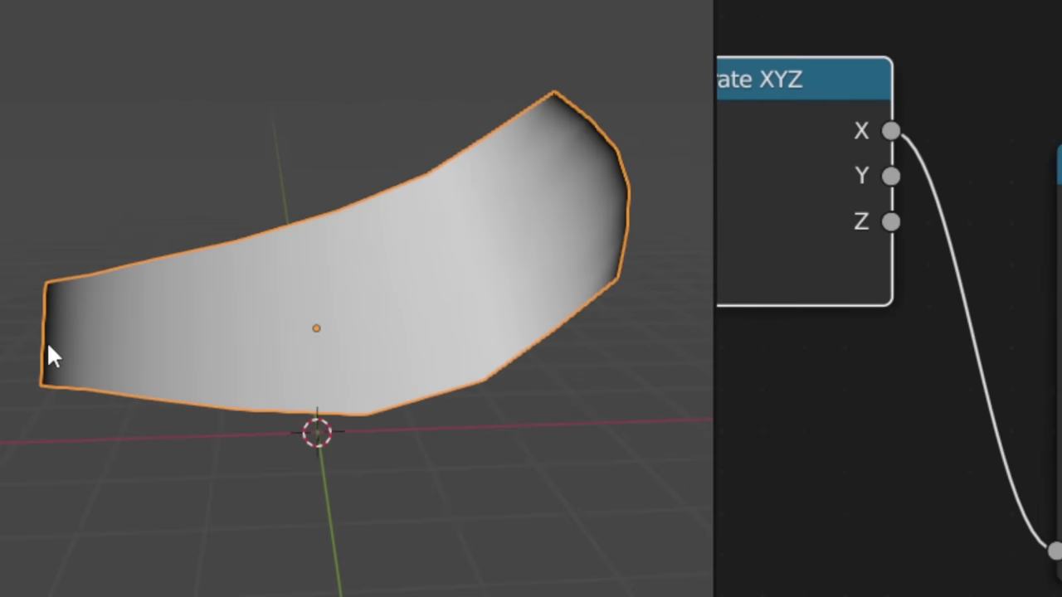
pyautogui.moveTo(48, 346); pyautogui.dragTo(81, 347)
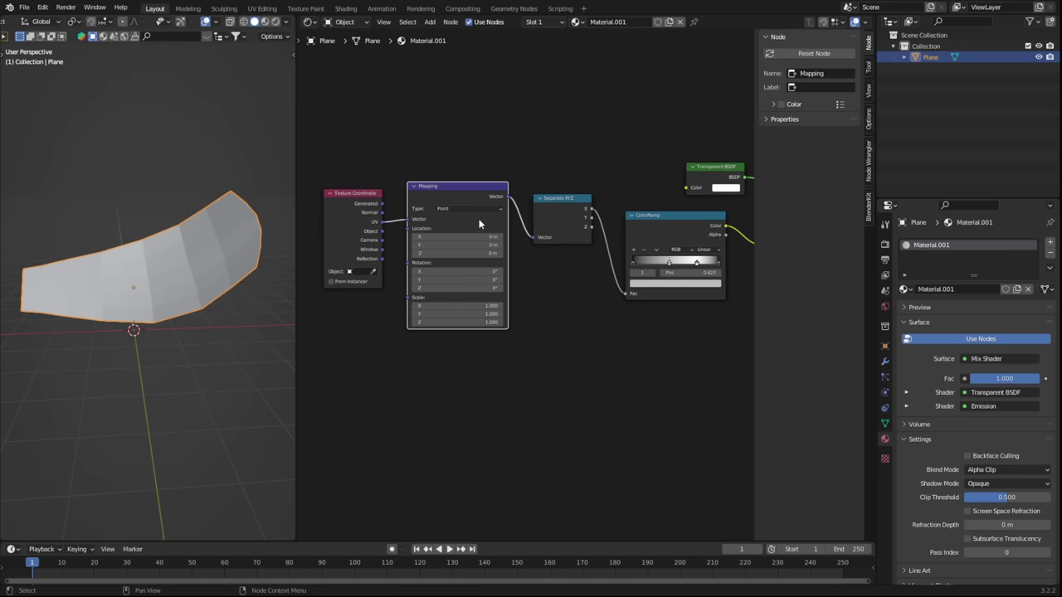
# Step: Duplicate the Mapping node and feed it into a new Voronoi Texture node
pyautogui.hotkey('ctrl', 'shift', 'd')
pyautogui.click(452, 364)
pyautogui.hotkey('shift', 'a')
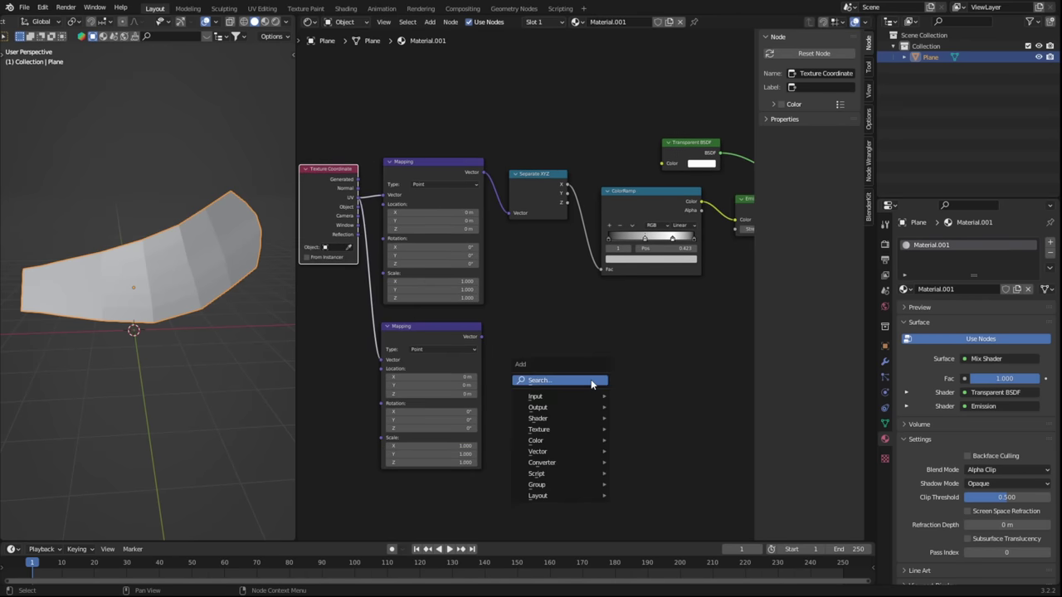
pyautogui.write('voron')
pyautogui.press('Return')
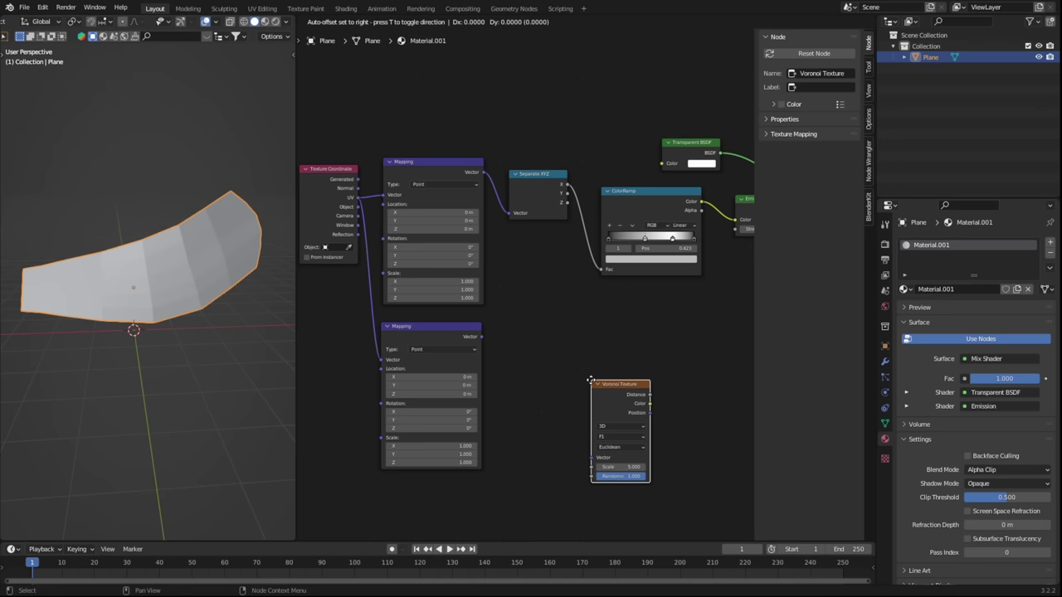
pyautogui.moveTo(479, 337); pyautogui.dragTo(560, 431)
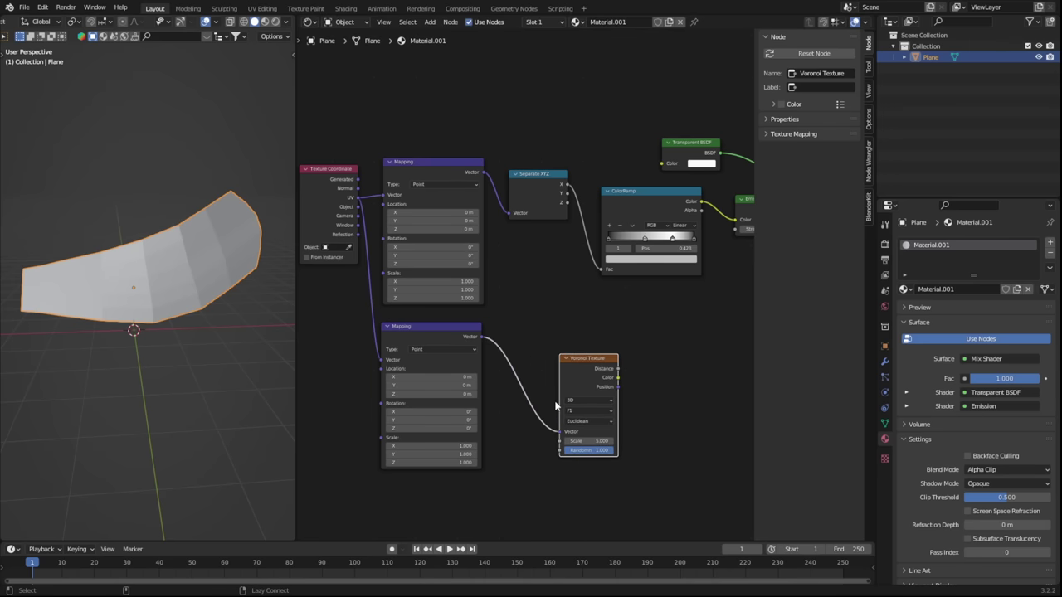
pyautogui.moveTo(583, 378); pyautogui.dragTo(549, 348)
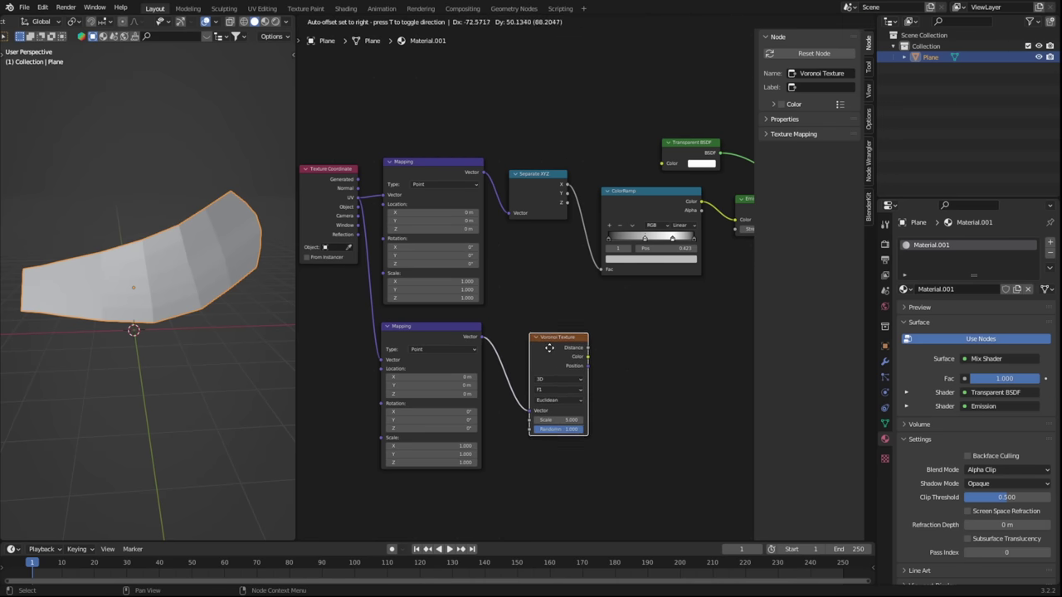
pyautogui.moveTo(614, 425); pyautogui.dragTo(630, 405, button='middle')
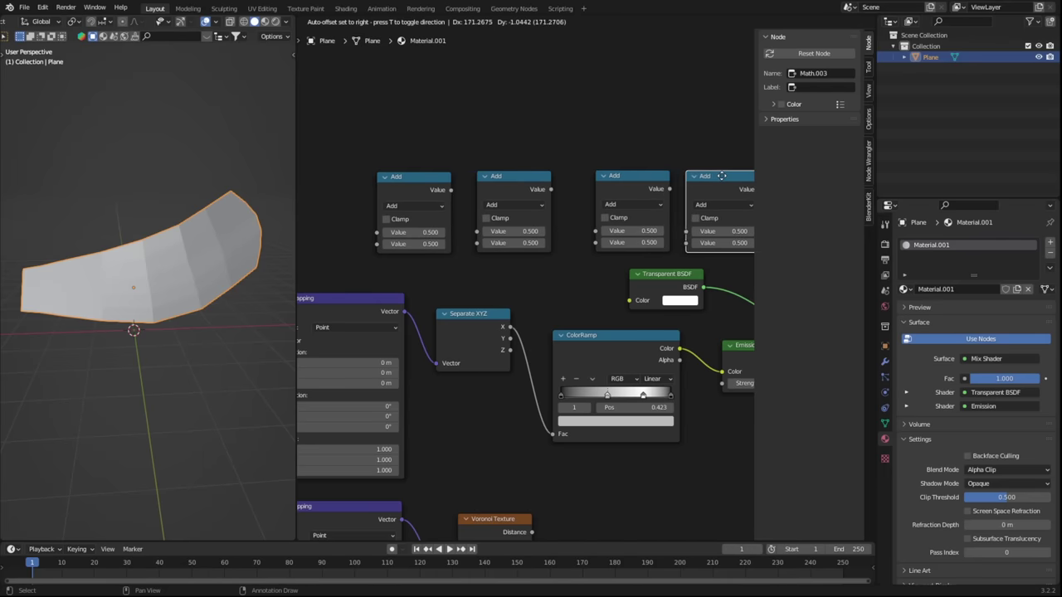
pyautogui.hotkey('shift', 'd')
# Step: Duplicate a row of Add math nodes and insert them between Multiply and ColorRamp
pyautogui.click(709, 162)
pyautogui.click(409, 166)
pyautogui.moveTo(409, 166); pyautogui.dragTo(612, 331)
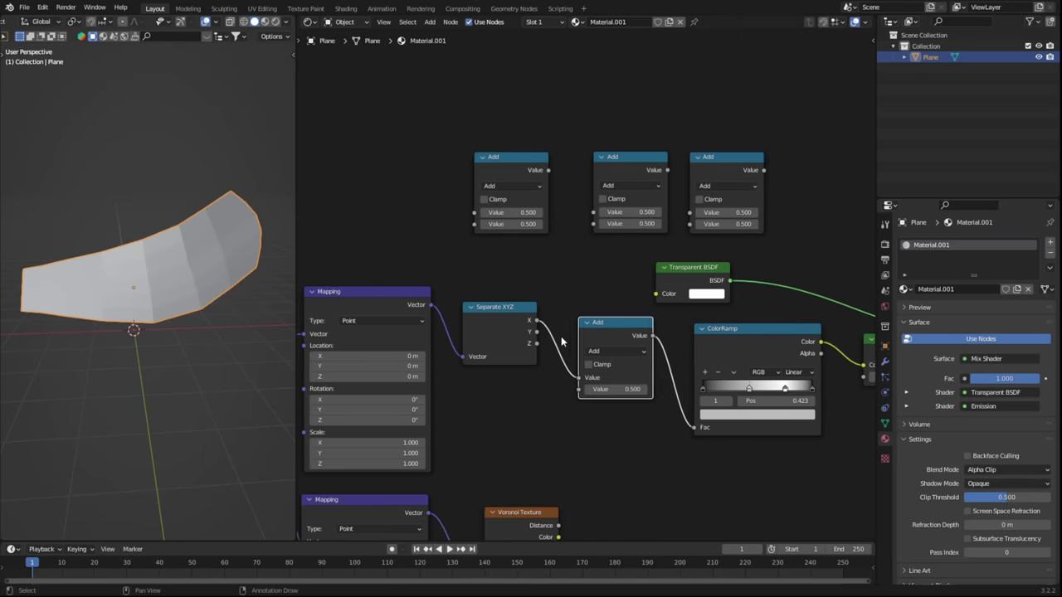
pyautogui.click(630, 359)
pyautogui.click(598, 397)
pyautogui.scroll(-1, 497, 208)
pyautogui.moveTo(464, 166); pyautogui.dragTo(607, 372)
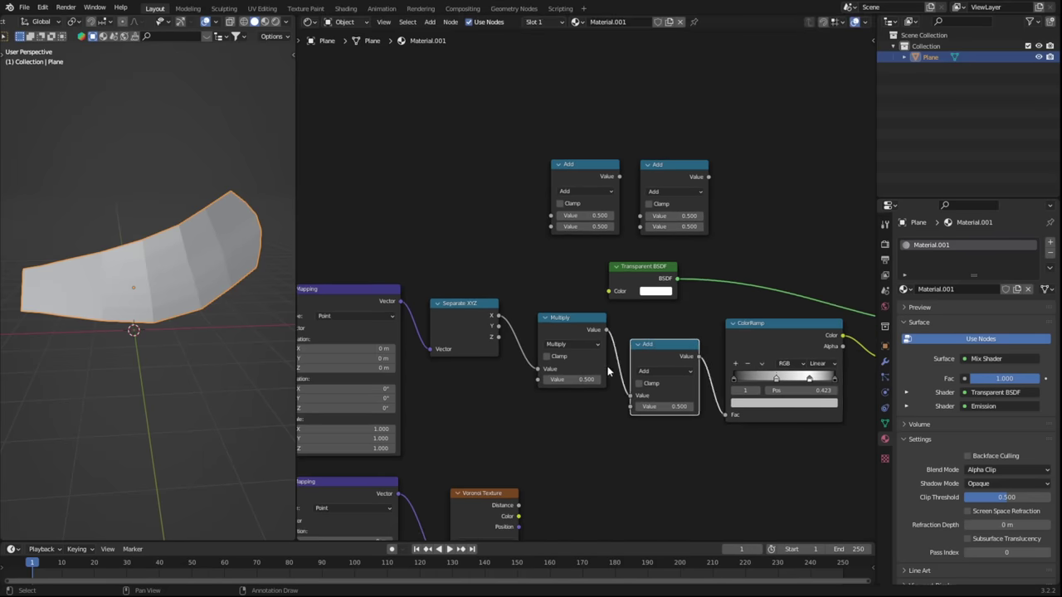
pyautogui.moveTo(608, 373); pyautogui.dragTo(505, 361, button='middle')
# Step: Set the inserted math node to Divide and add an Add node before the ColorRamp
pyautogui.click(569, 361)
pyautogui.click(572, 423)
pyautogui.moveTo(571, 423); pyautogui.dragTo(525, 396, button='middle')
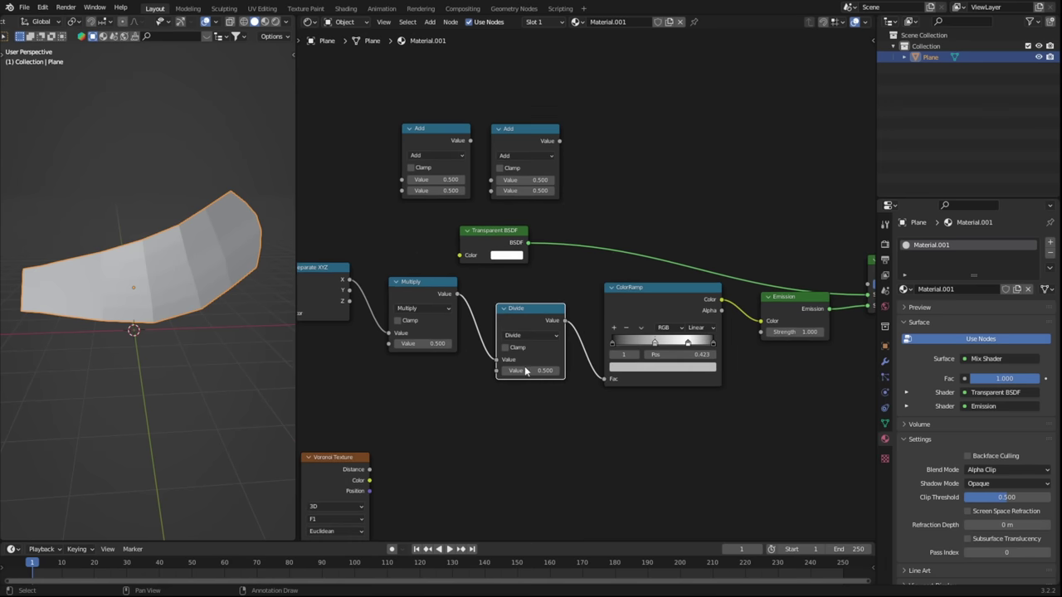
pyautogui.moveTo(579, 324); pyautogui.dragTo(588, 332)
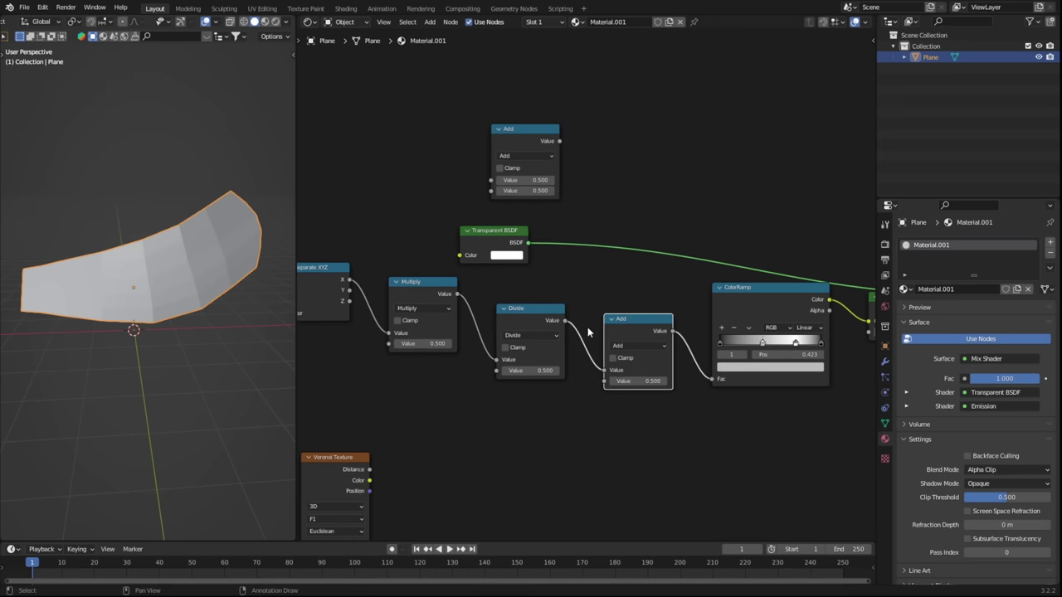
# Step: Insert the remaining math node between ColorRamp and Emission
pyautogui.moveTo(535, 142); pyautogui.dragTo(777, 180)
pyautogui.moveTo(777, 180); pyautogui.dragTo(485, 162, button='middle')
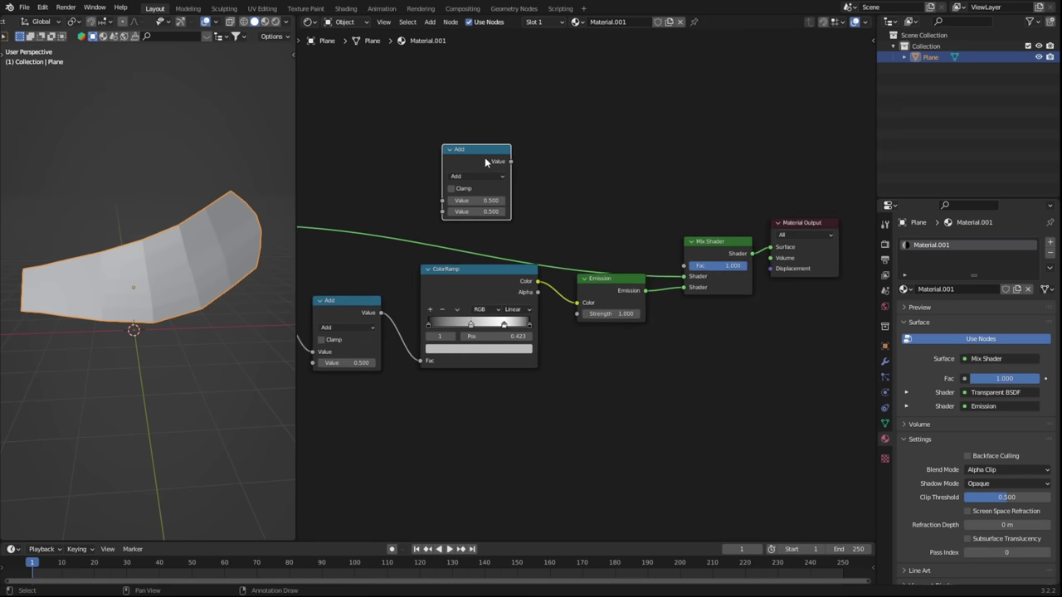
pyautogui.moveTo(485, 154); pyautogui.dragTo(562, 246)
pyautogui.moveTo(568, 289); pyautogui.dragTo(569, 294)
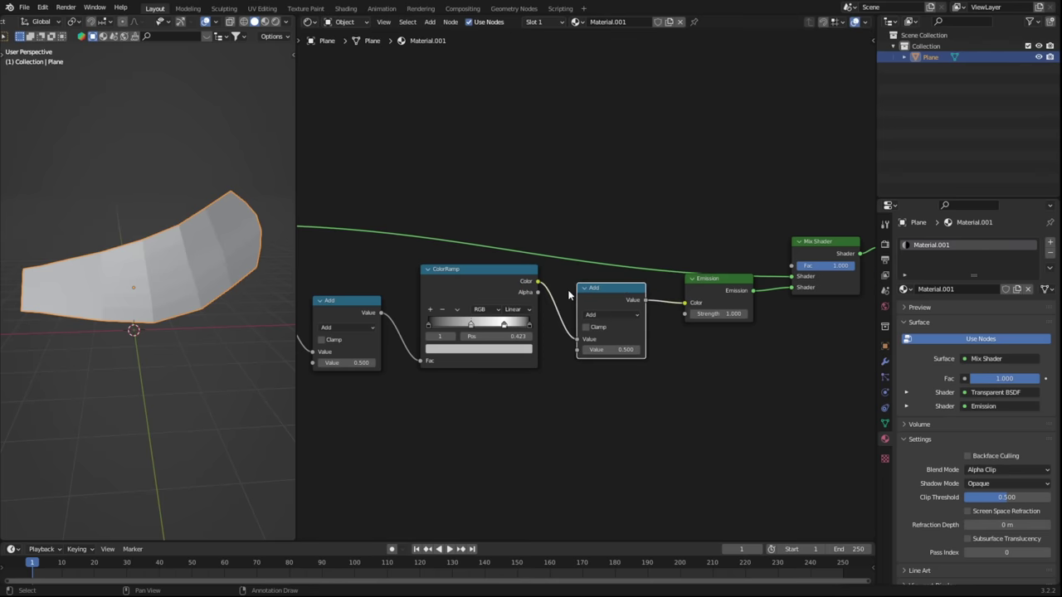
pyautogui.click(628, 316)
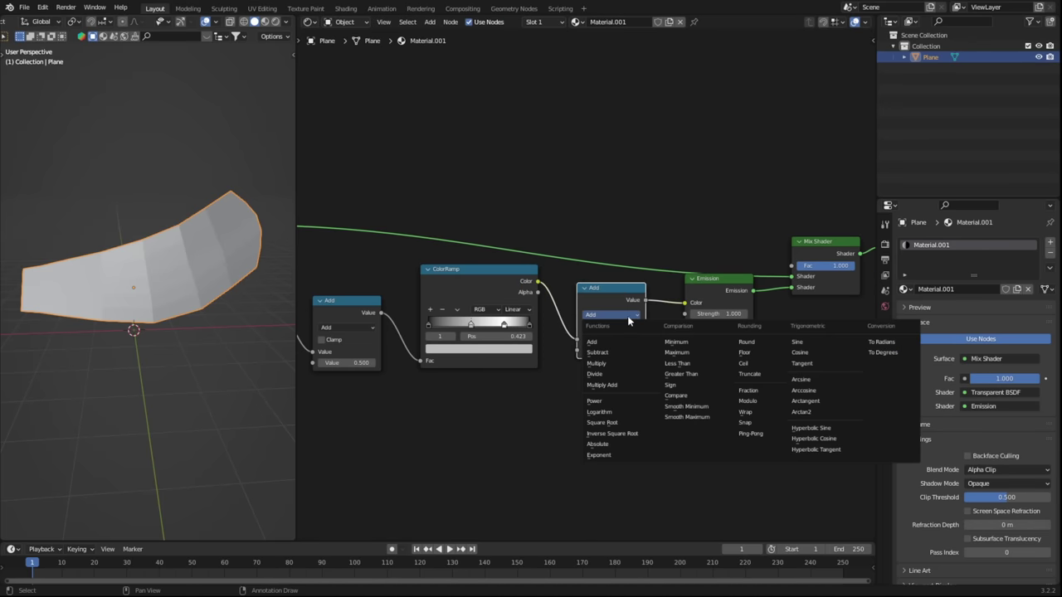
# Step: Set the math node to Multiply, link Voronoi Distance into it, and adjust the Value node
pyautogui.click(608, 365)
pyautogui.moveTo(548, 371); pyautogui.dragTo(529, 359)
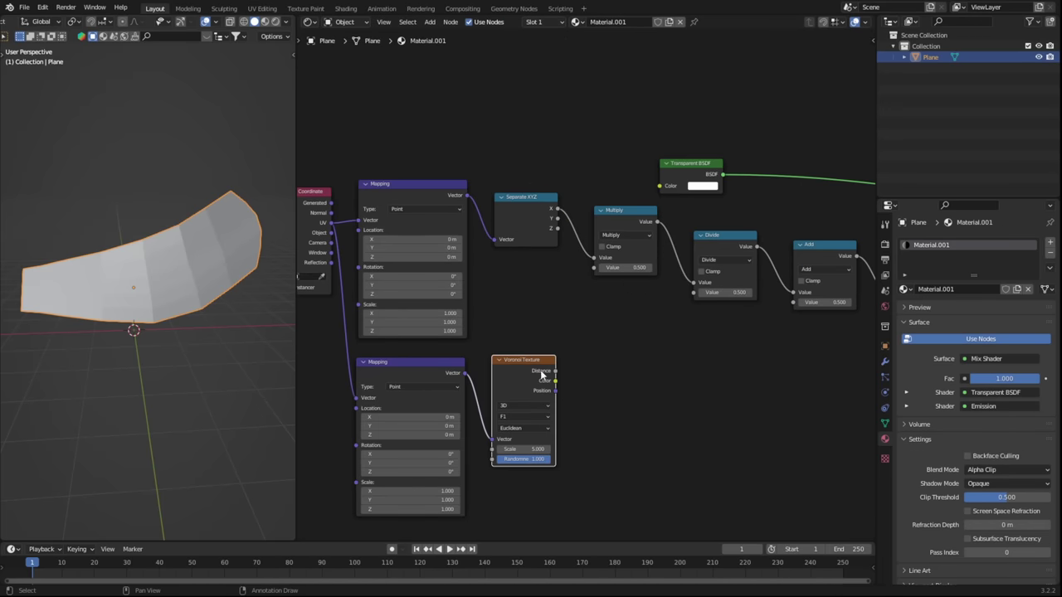
pyautogui.keyDown('alt'); pyautogui.moveTo(626, 260); pyautogui.dragTo(626, 253, button='right'); pyautogui.keyUp('alt')
pyautogui.moveTo(645, 421); pyautogui.dragTo(554, 413, button='middle')
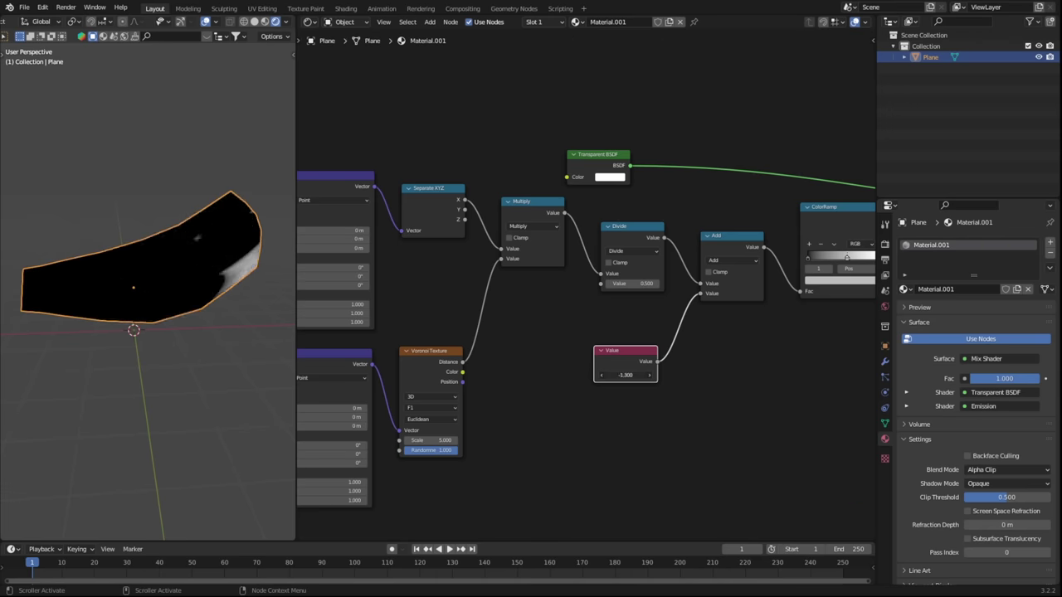
pyautogui.moveTo(625, 375); pyautogui.dragTo(592, 375)
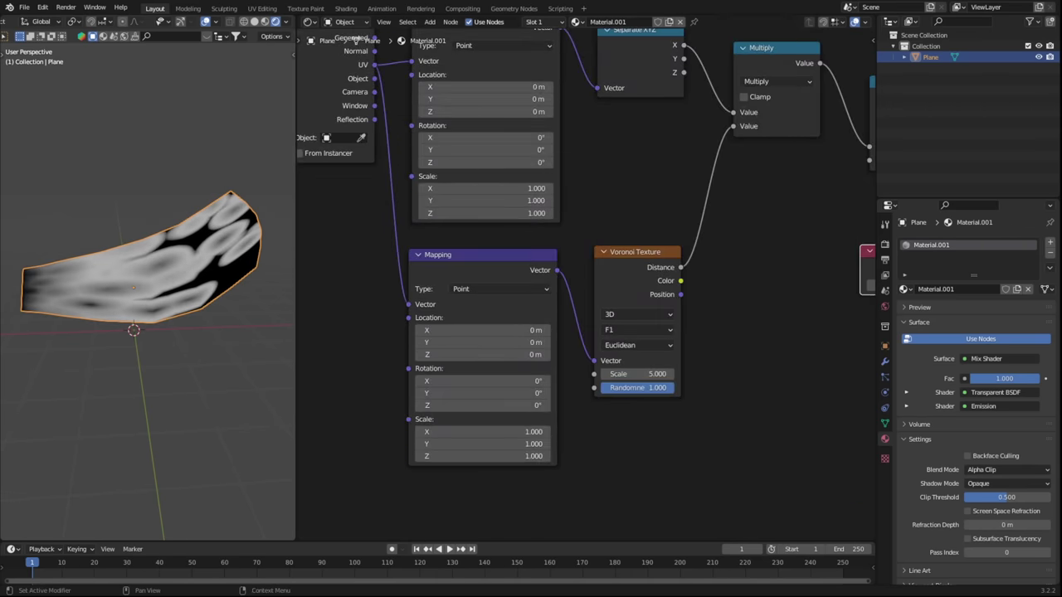
# Step: Switch Voronoi to Smooth F1 at scale 31.4, Mapping scale 0.17 X and -0.15 Y
pyautogui.moveTo(703, 367); pyautogui.dragTo(670, 382, button='middle')
pyautogui.click(634, 349)
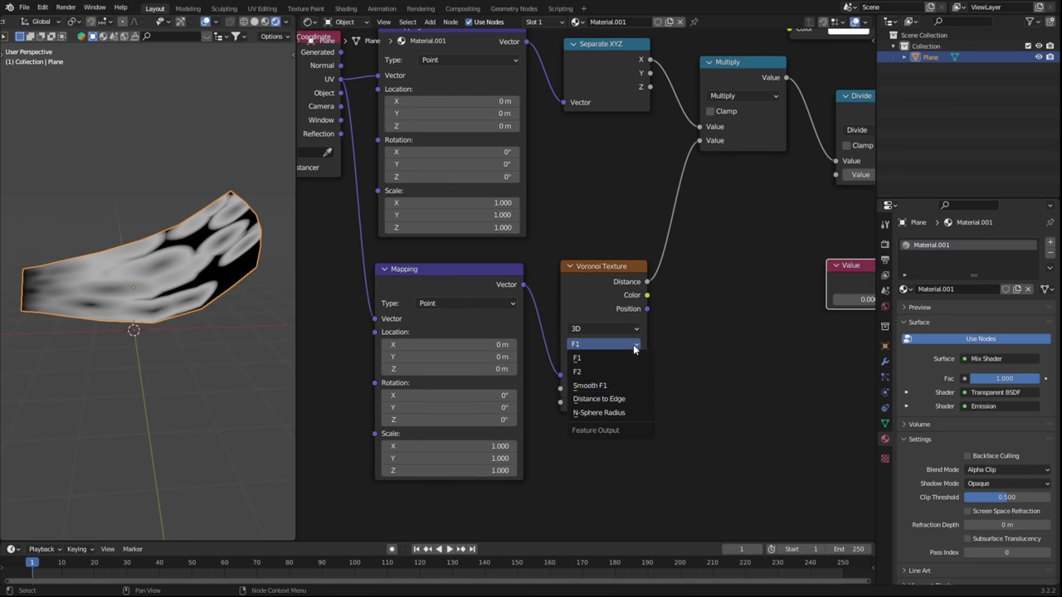
pyautogui.click(613, 386)
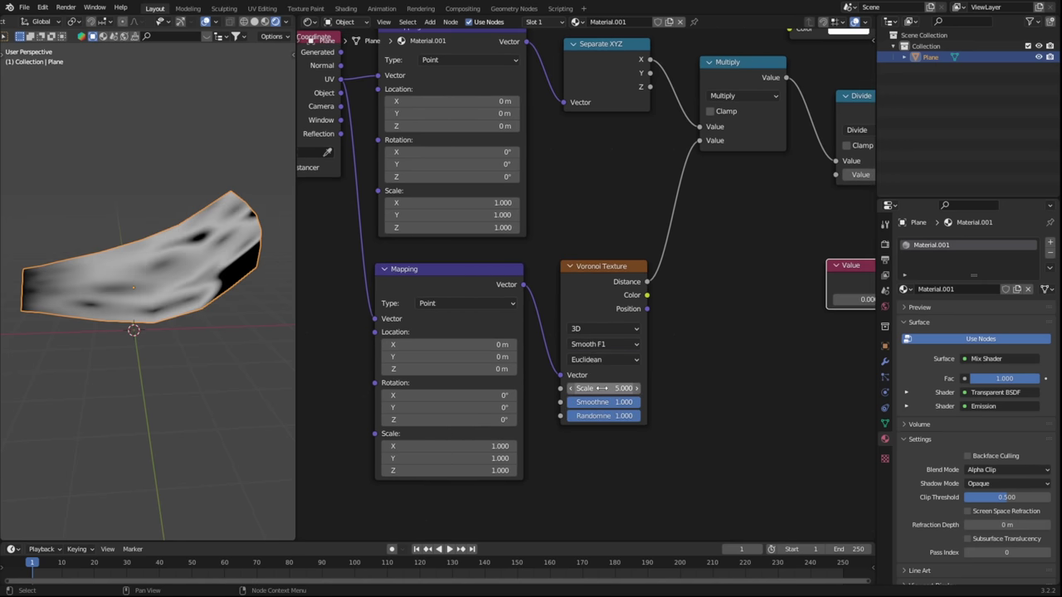
pyautogui.keyDown('shift'); pyautogui.moveTo(603, 388); pyautogui.dragTo(647, 389); pyautogui.keyUp('shift')
pyautogui.moveTo(580, 464); pyautogui.dragTo(656, 438, button='middle')
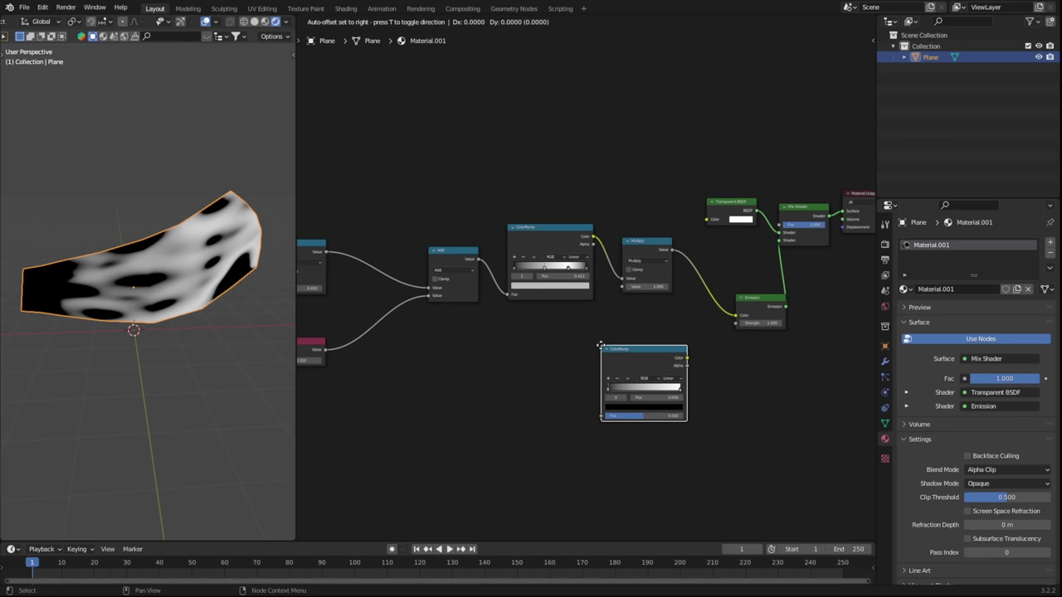
# Step: Insert a second ColorRamp before Emission, grading black to red to orange
pyautogui.click(654, 386)
pyautogui.scroll(6, 606, 382)
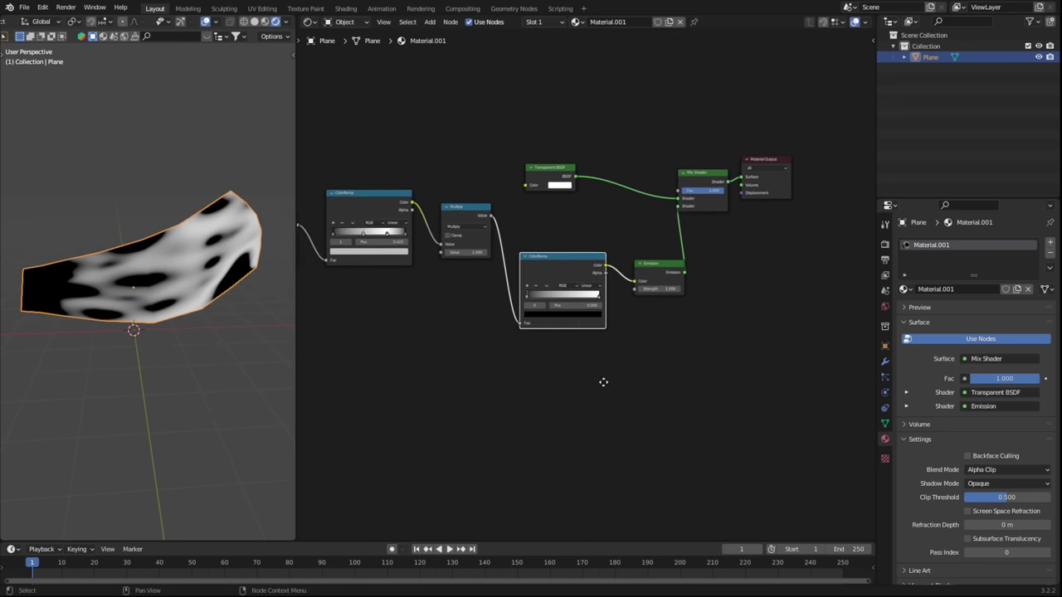
pyautogui.click(472, 346)
pyautogui.moveTo(462, 193); pyautogui.dragTo(457, 234)
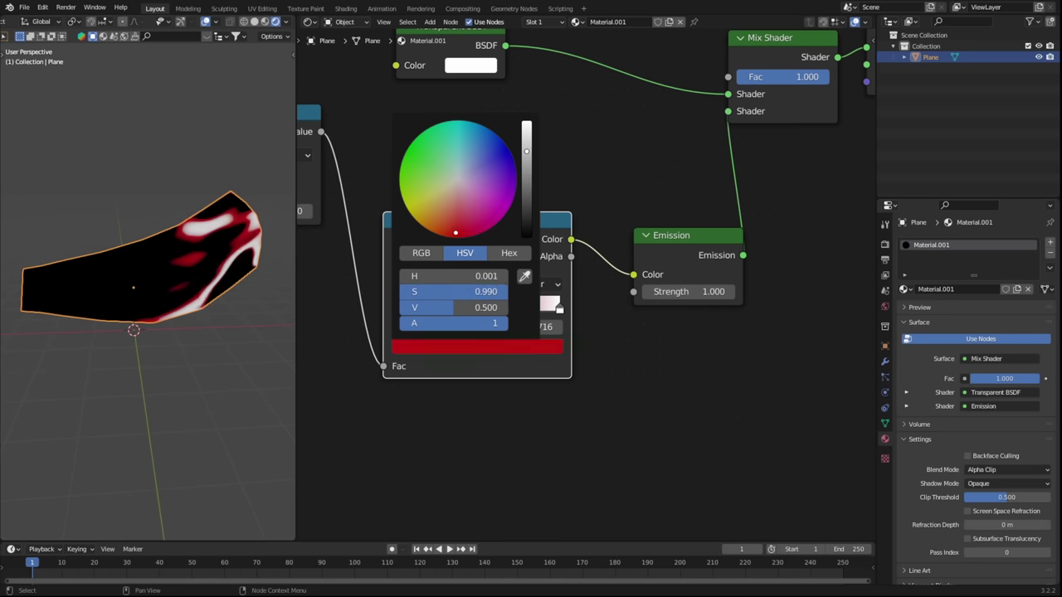
pyautogui.click(559, 309)
pyautogui.click(537, 351)
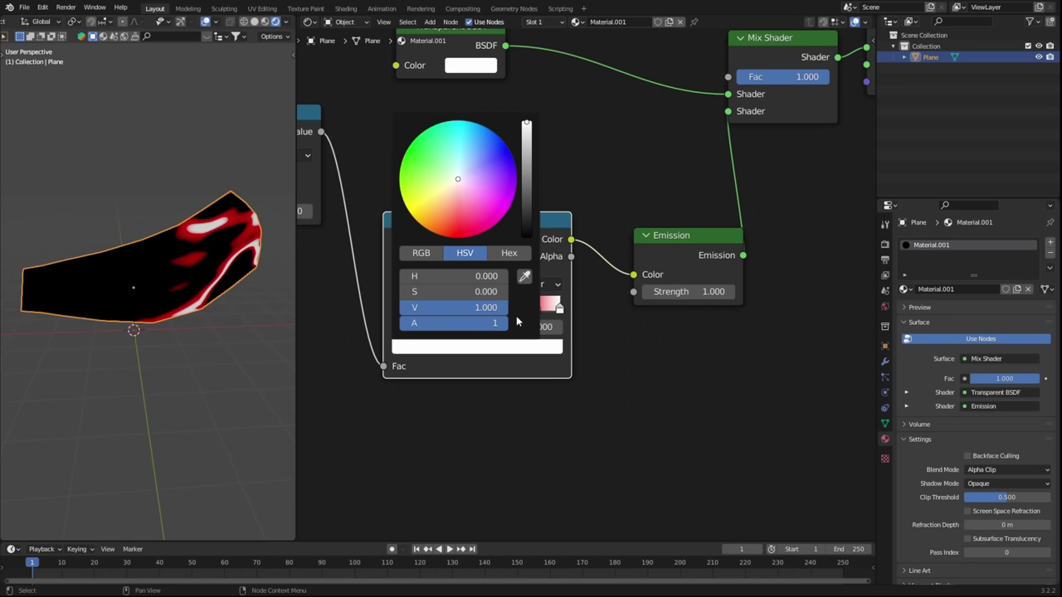
pyautogui.click(457, 203)
pyautogui.moveTo(451, 212); pyautogui.dragTo(439, 217)
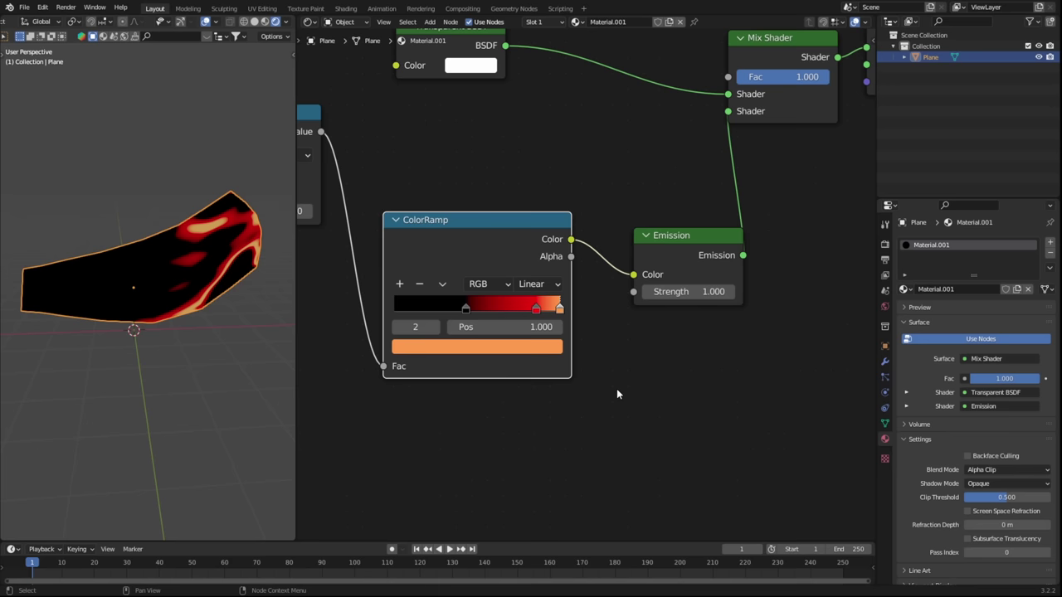
pyautogui.click(536, 308)
pyautogui.moveTo(539, 315); pyautogui.dragTo(562, 404, button='middle')
# Step: Set Emission Strength to 50 and connect Multiply to the Mix Shader Fac
pyautogui.doubleClick(705, 380)
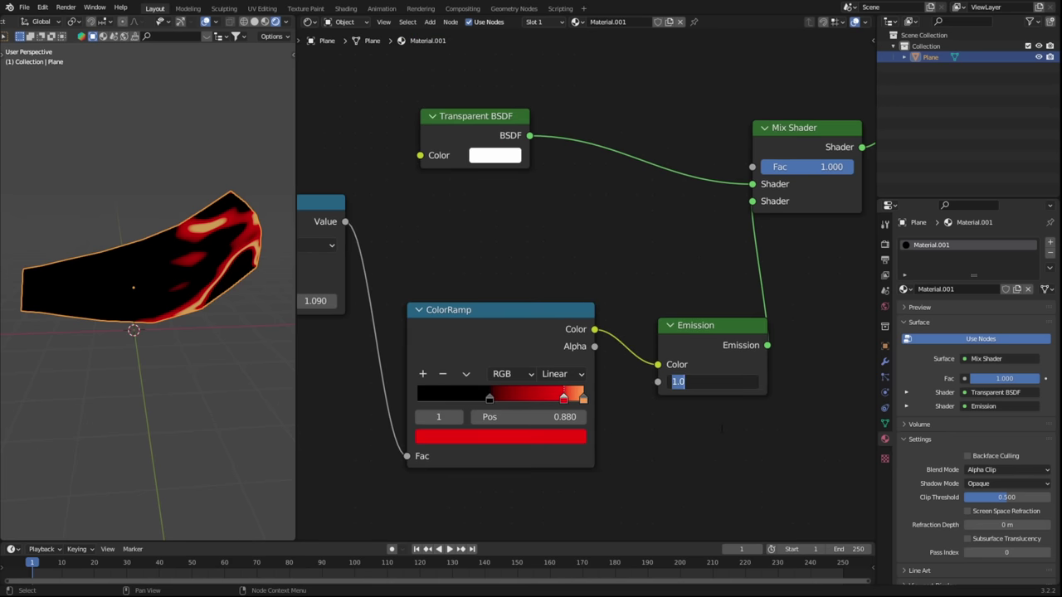
pyautogui.write('50')
pyautogui.press('Return')
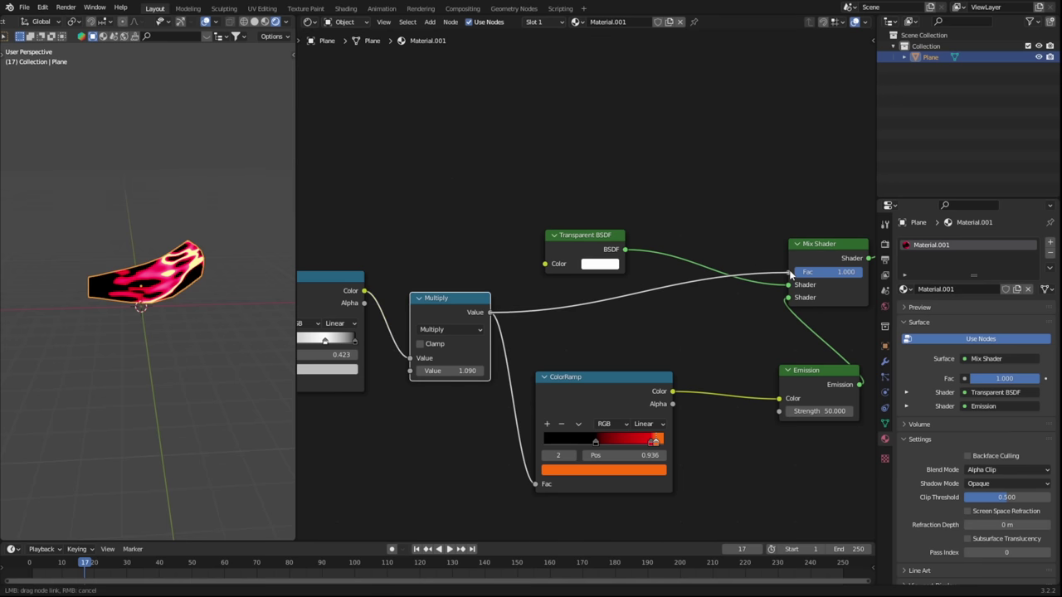
pyautogui.moveTo(788, 271); pyautogui.dragTo(788, 271)
pyautogui.moveTo(727, 341); pyautogui.dragTo(699, 340, button='middle')
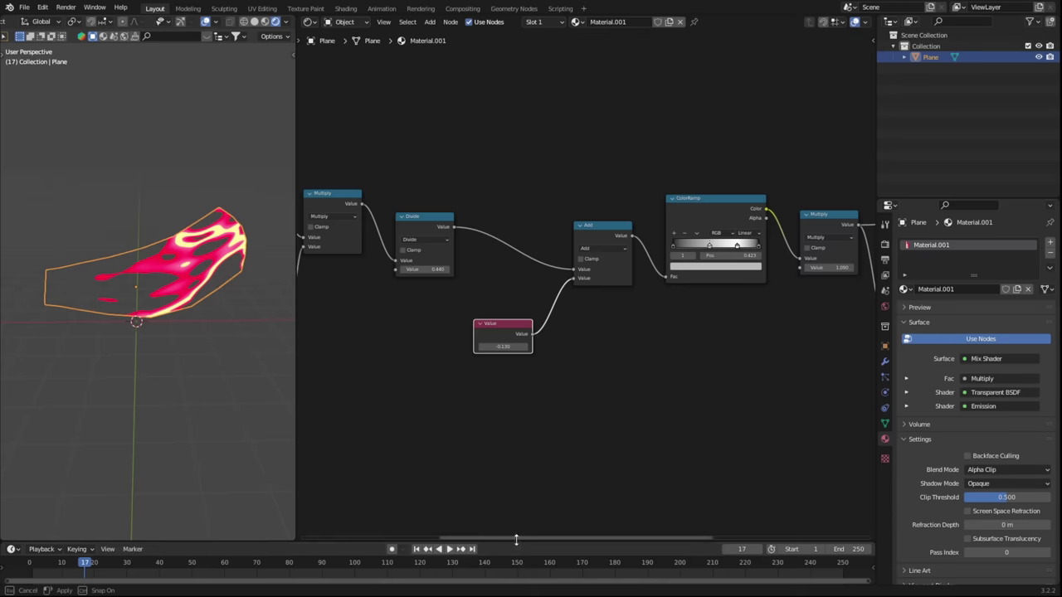
# Step: Enlarge the timeline and keyframe the Value node at frame 1
pyautogui.moveTo(516, 540); pyautogui.dragTo(506, 438)
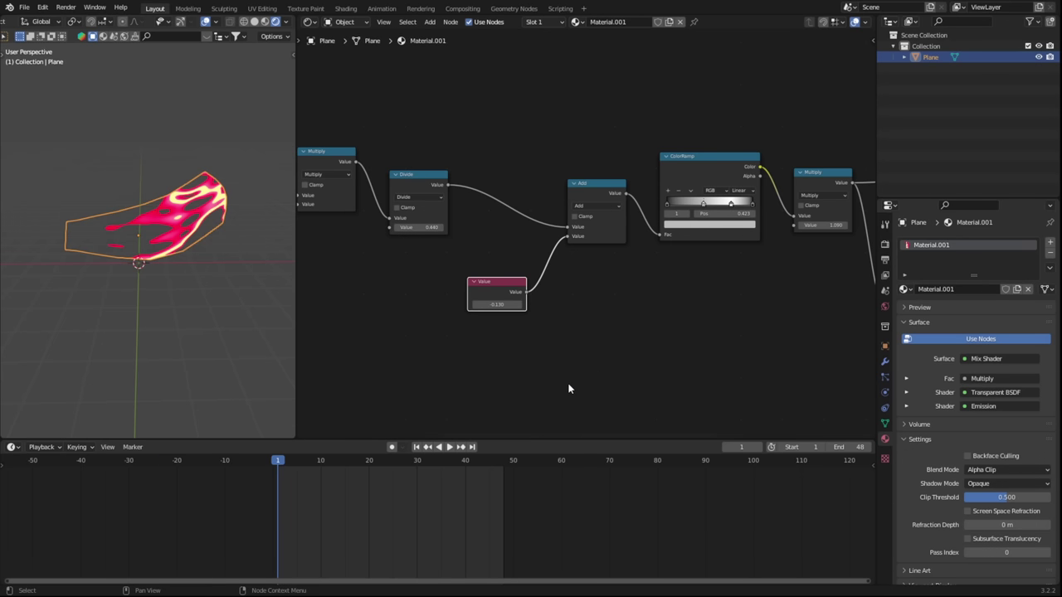
pyautogui.moveTo(599, 363); pyautogui.dragTo(628, 362, button='middle')
pyautogui.moveTo(549, 304)
pyautogui.mouseDown()
pyautogui.moveTo(519, 304)
pyautogui.moveTo(549, 304)
pyautogui.mouseUp()
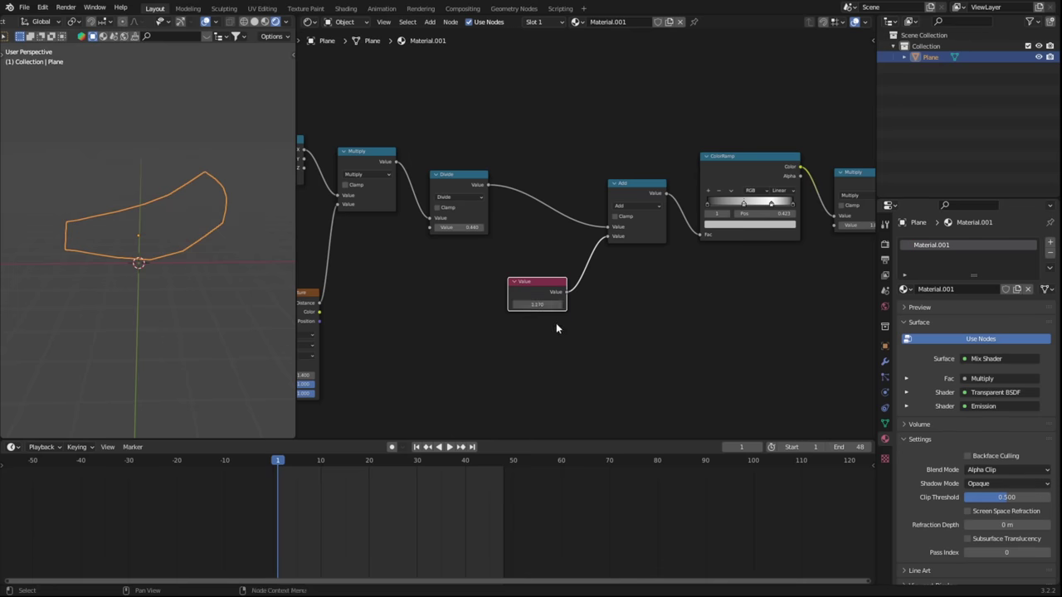
pyautogui.scroll(3, 559, 325)
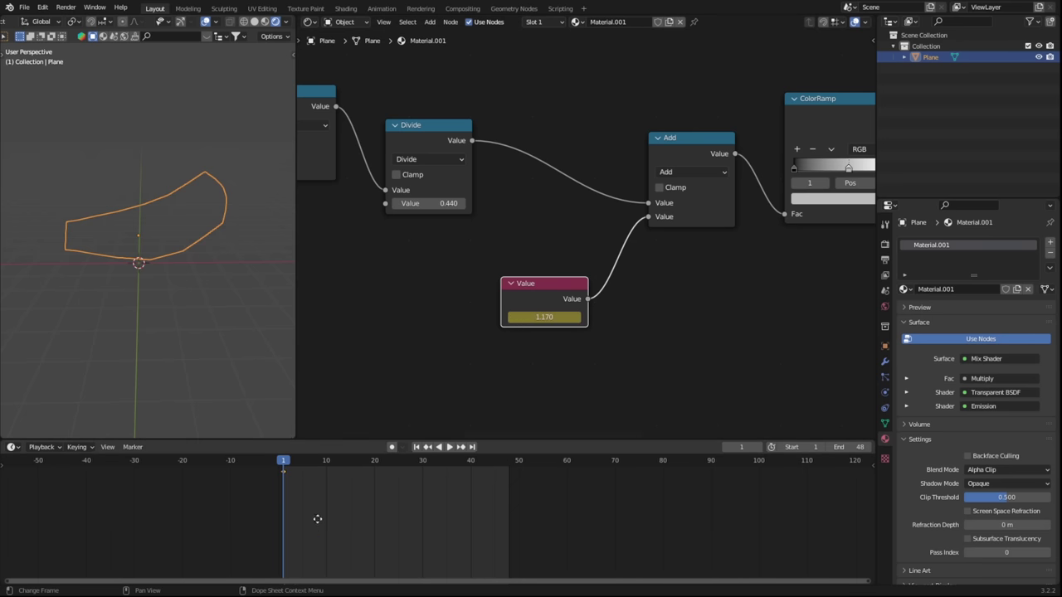
pyautogui.scroll(3, 308, 485)
pyautogui.moveTo(315, 493); pyautogui.dragTo(420, 501, button='middle')
pyautogui.press('Right')
pyautogui.press('Right')
pyautogui.press('Right')
pyautogui.press('Right')
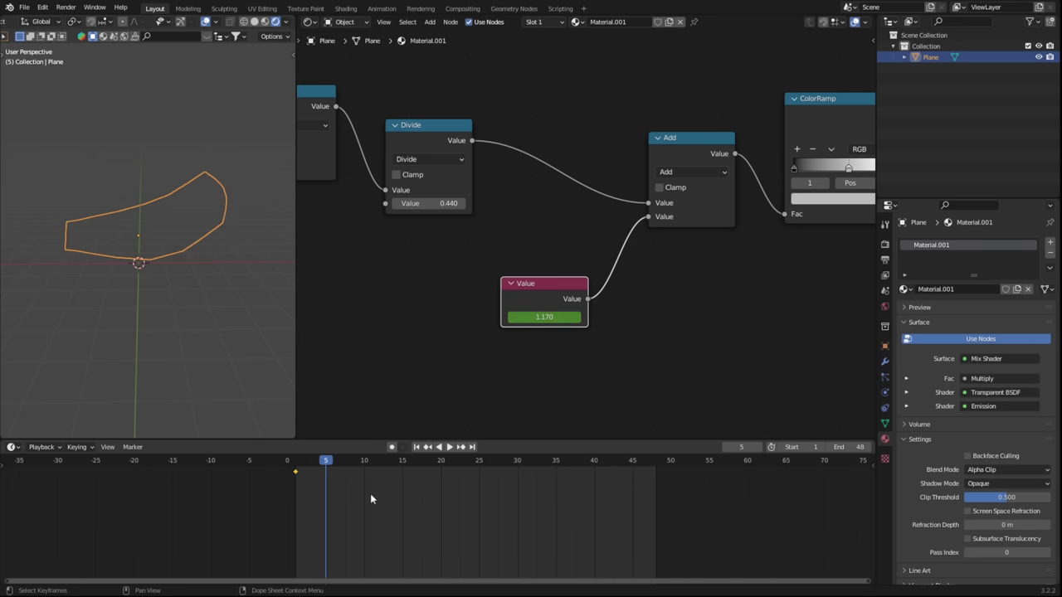
# Step: Keyframe lowered Value settings at frames 5 and 7, ending at -0.310
pyautogui.moveTo(544, 317); pyautogui.dragTo(521, 322)
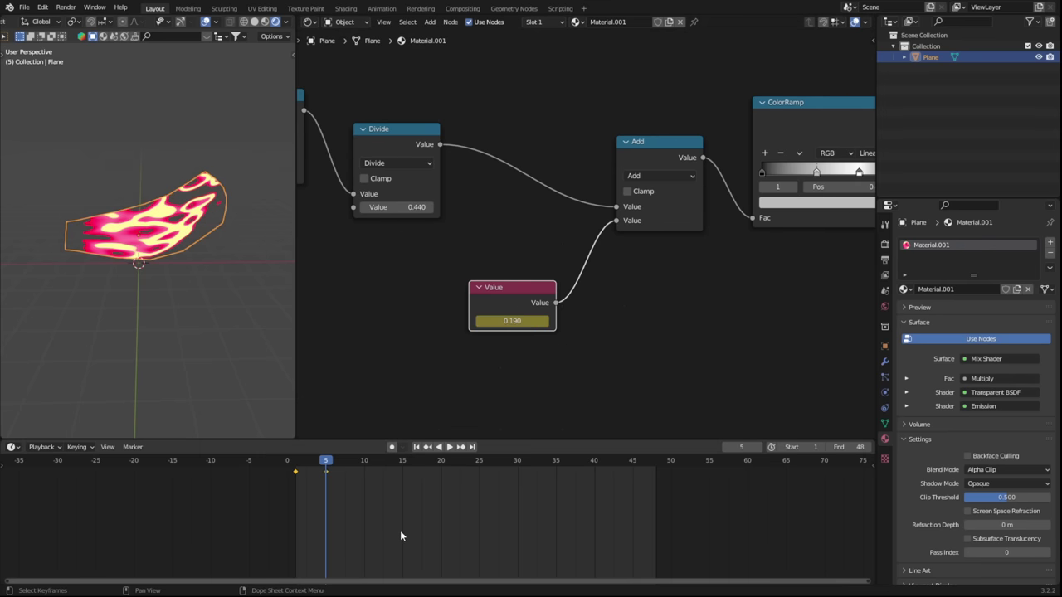
pyautogui.press('Right')
pyautogui.press('Right')
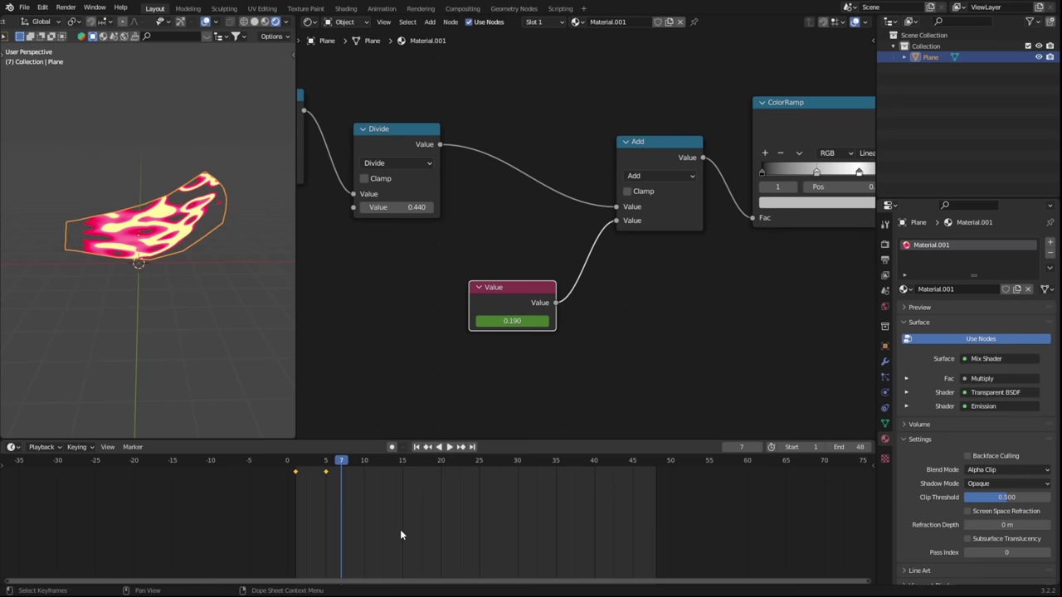
pyautogui.moveTo(511, 320)
pyautogui.mouseDown()
pyautogui.moveTo(475, 320)
pyautogui.moveTo(516, 319)
pyautogui.mouseUp()
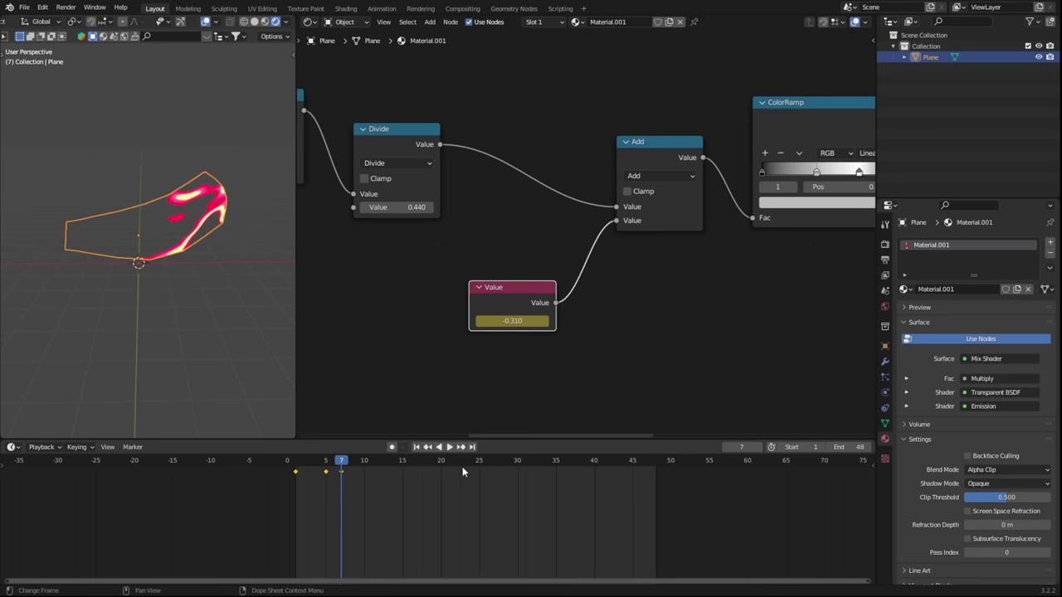
pyautogui.press('Right')
pyautogui.press('Right')
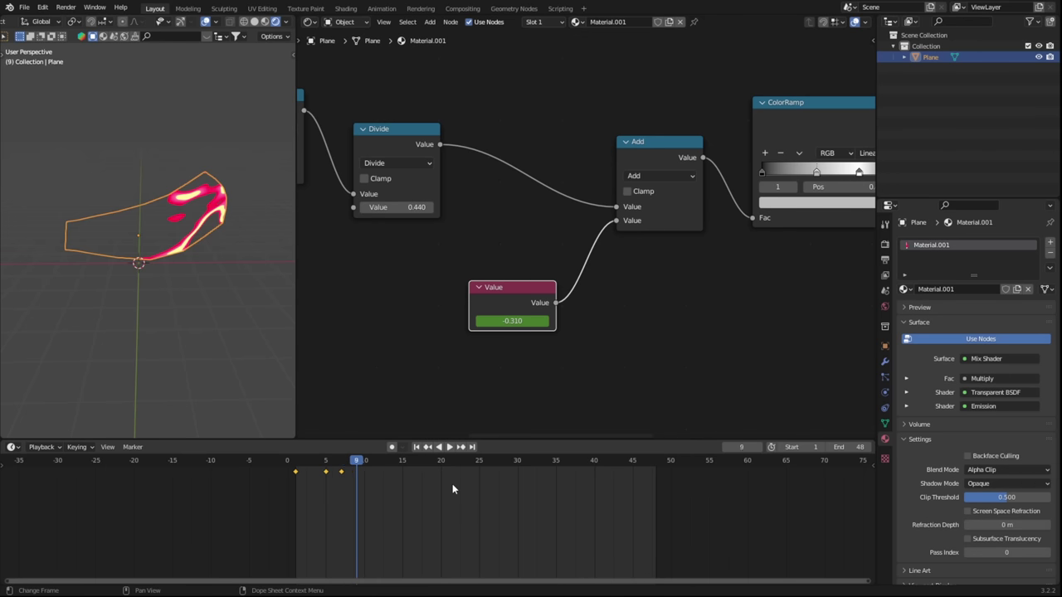